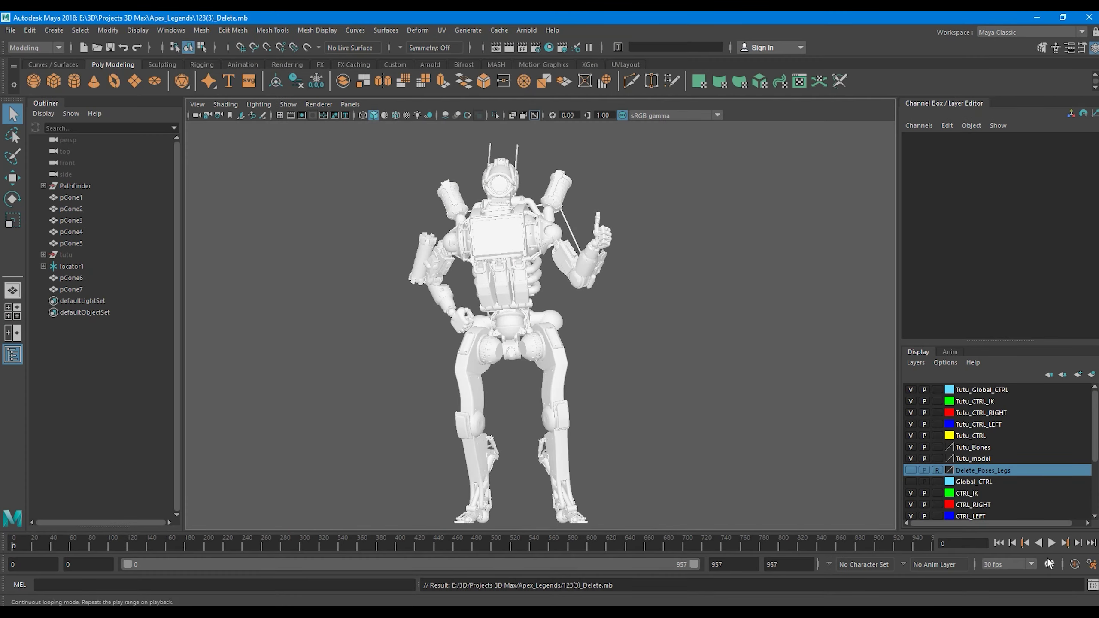
- Play through the current robot animation, then open 123_Delete.mb from Recent Files
click(1052, 543)
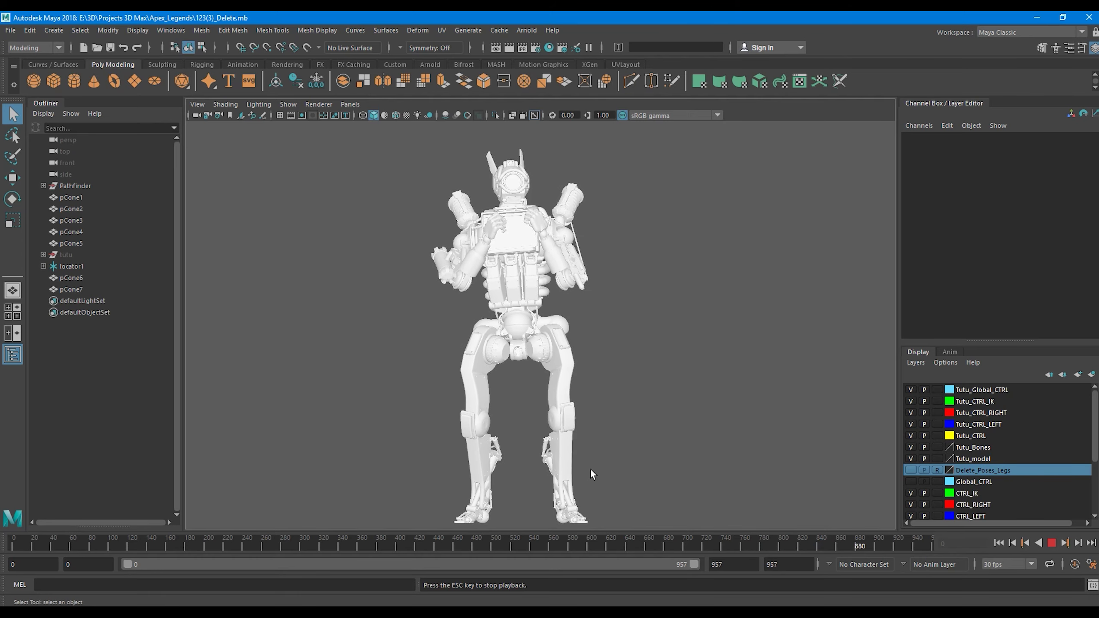
click(1051, 543)
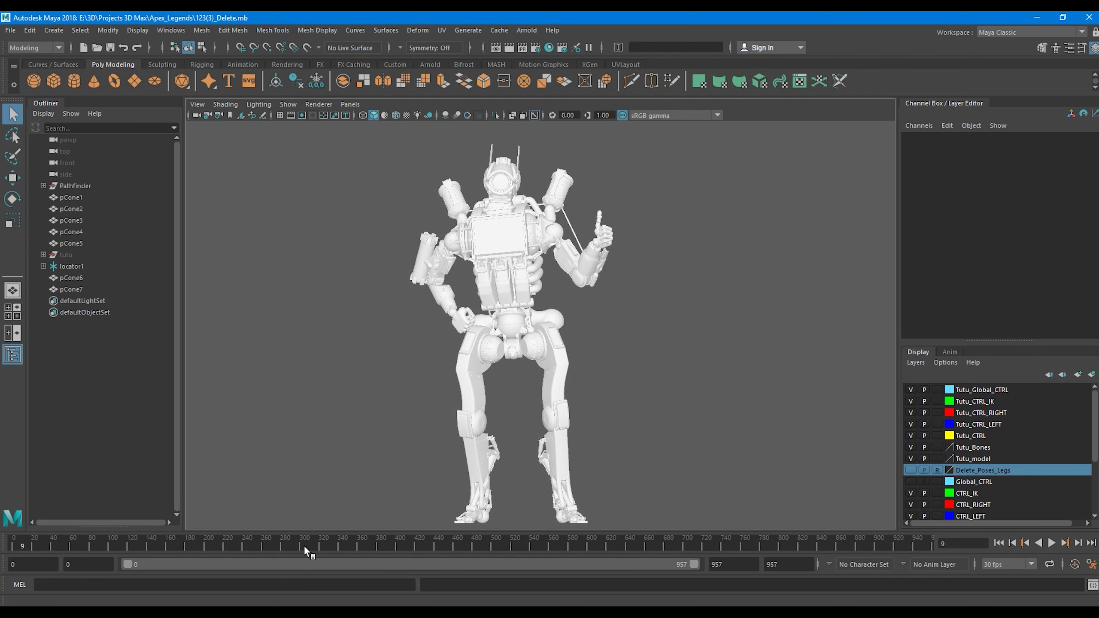
click(10, 30)
mouse_move(79, 361)
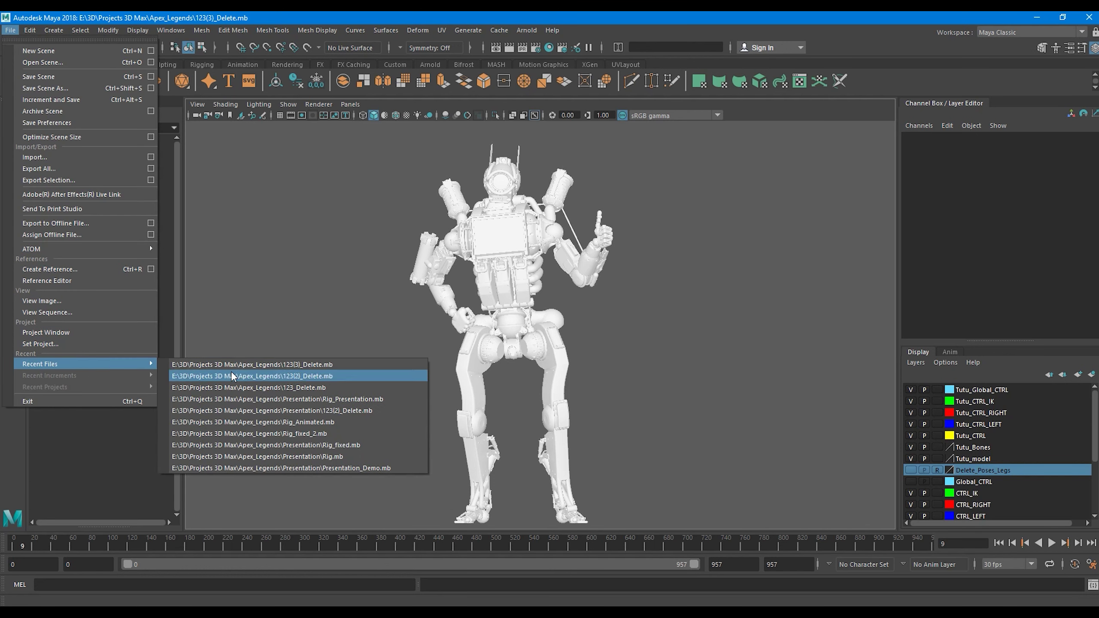
click(245, 384)
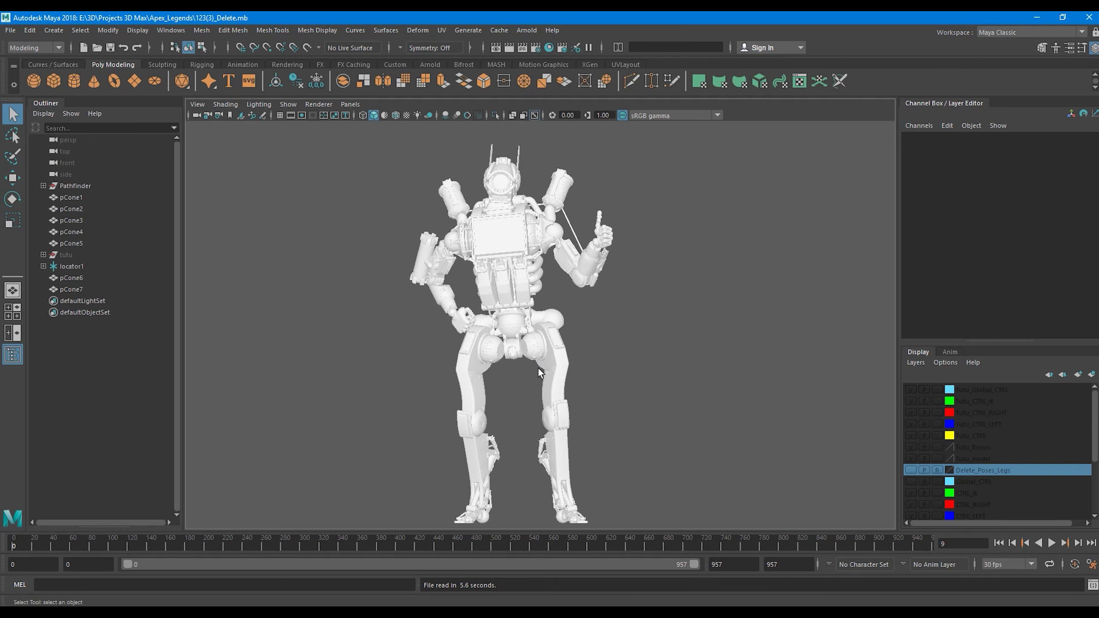
- Hide the CTRL display layer so the rig controls no longer show
scroll(975, 458, down, 2)
click(975, 459)
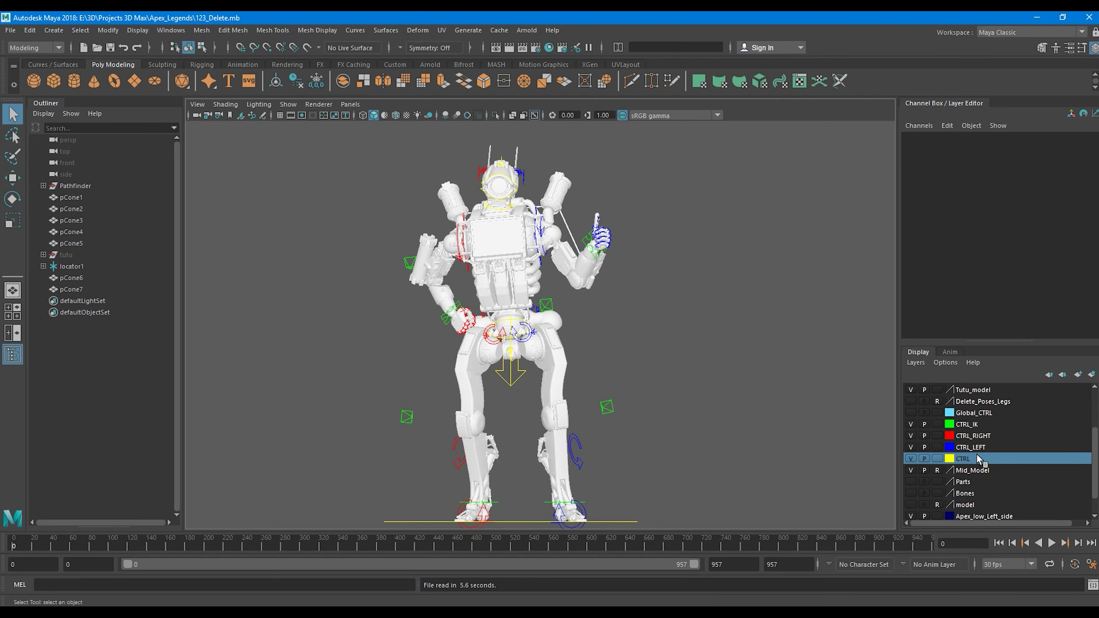
click(911, 458)
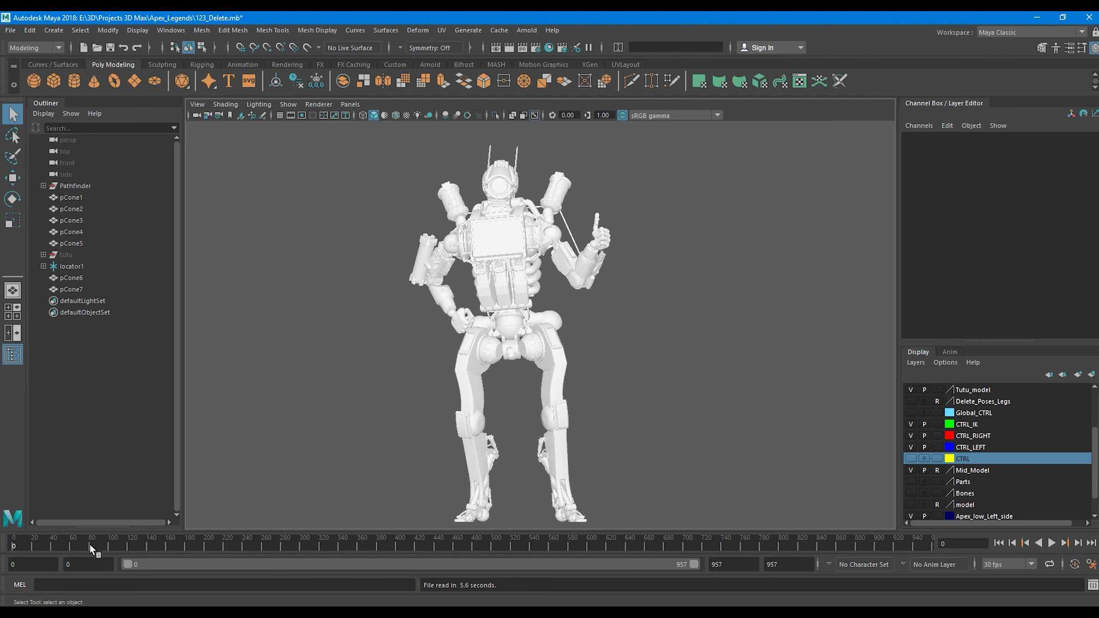
click(1051, 543)
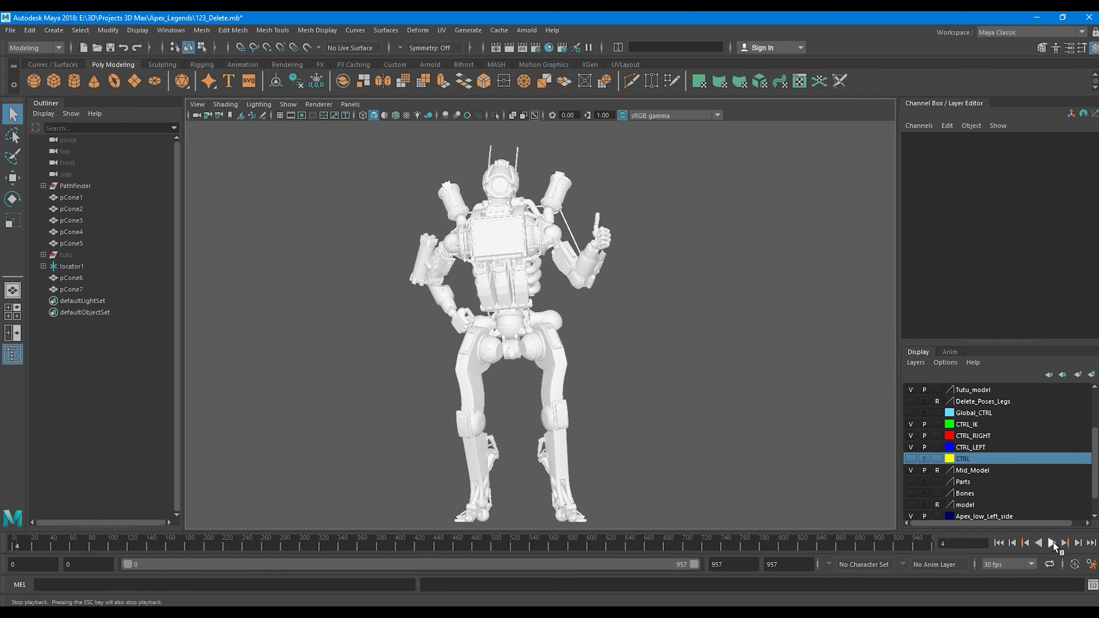
click(1052, 543)
- Play frames 130–190, then scrub between frames 166 and 184 to inspect the tilted torso pose
drag(82, 541, 136, 546)
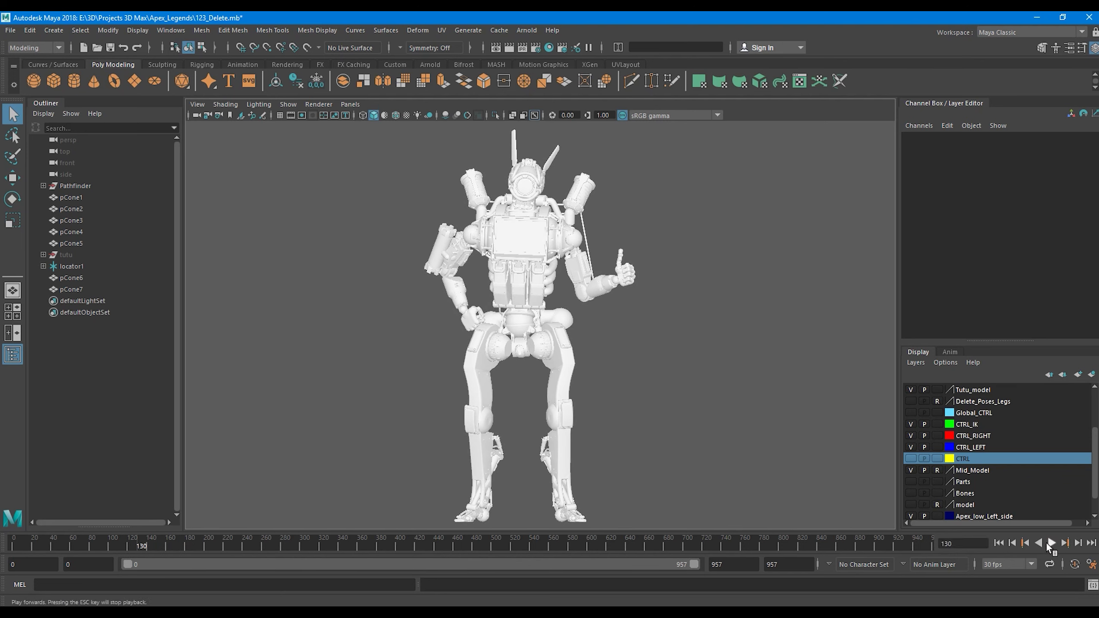
click(1048, 543)
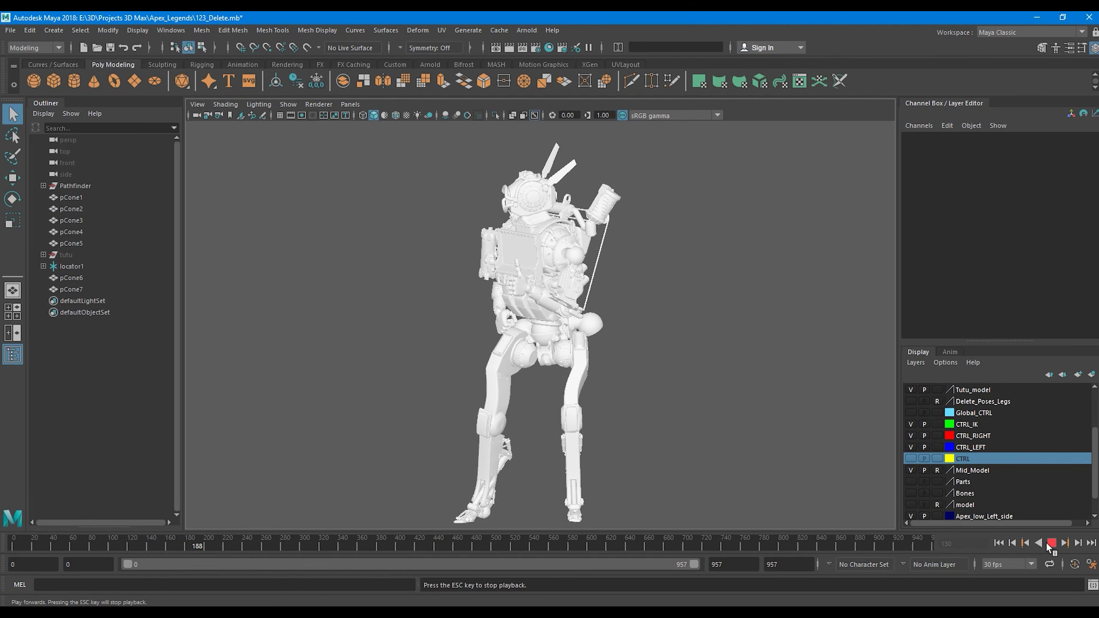
click(1050, 544)
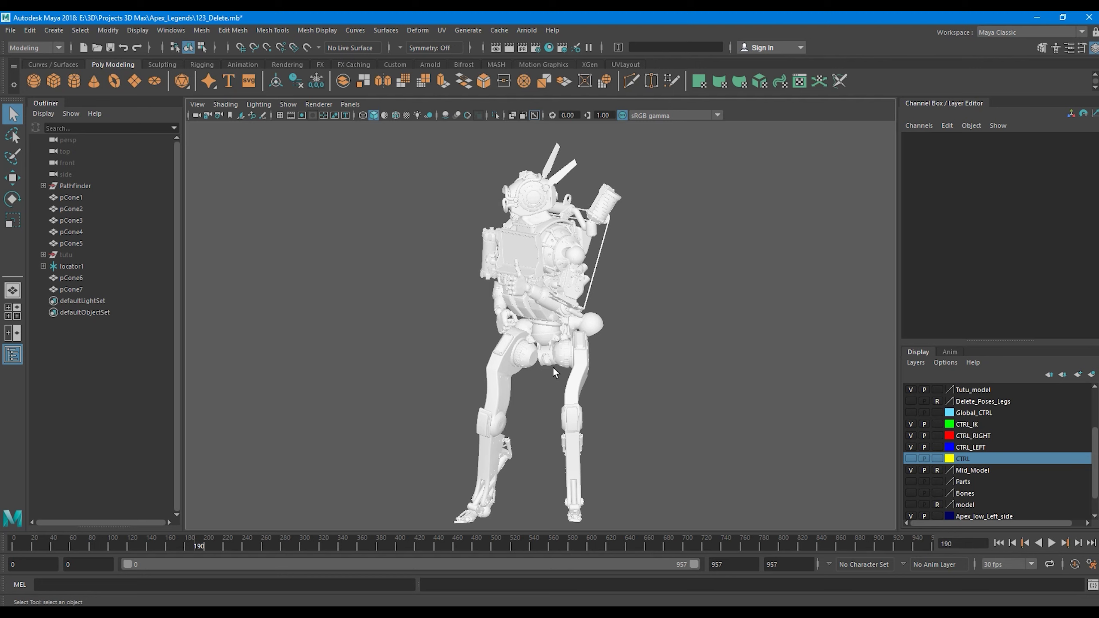
mouse_move(206, 547)
mouse_down()
mouse_move(160, 547)
mouse_move(185, 547)
mouse_up()
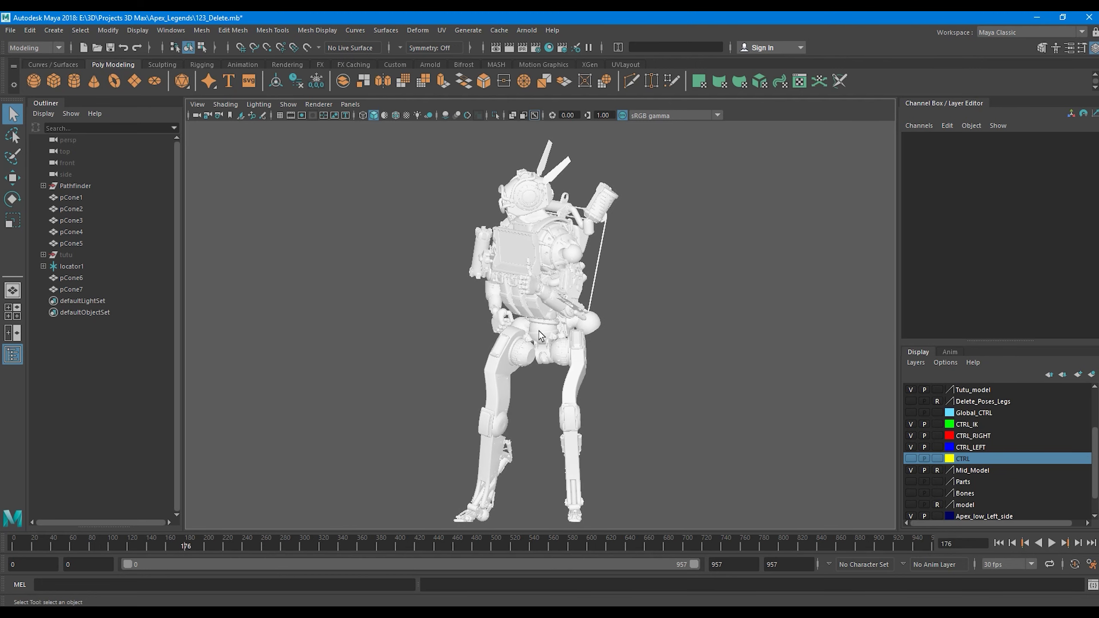
click(194, 546)
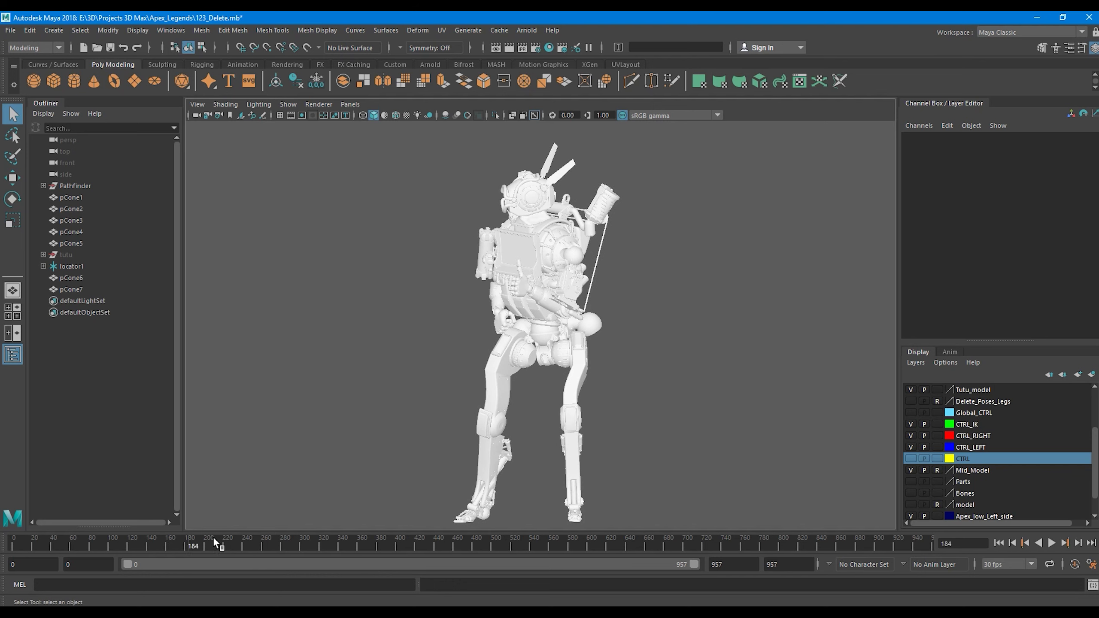
mouse_move(214, 541)
mouse_down()
mouse_move(172, 546)
mouse_move(194, 548)
mouse_up()
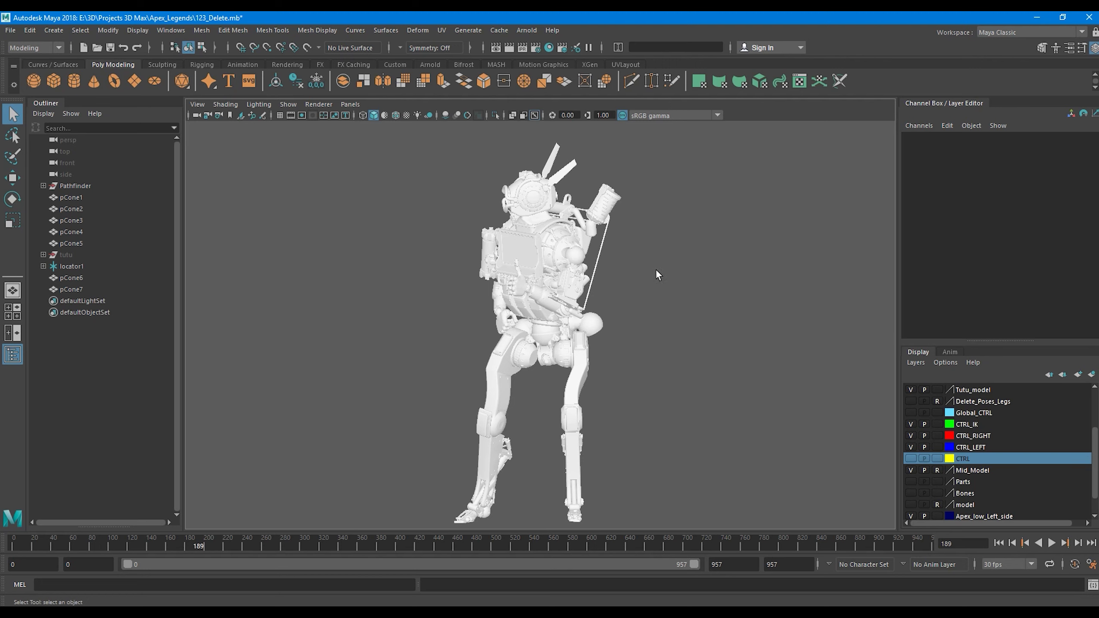
mouse_move(211, 541)
mouse_down()
mouse_move(166, 544)
mouse_move(193, 545)
mouse_up()
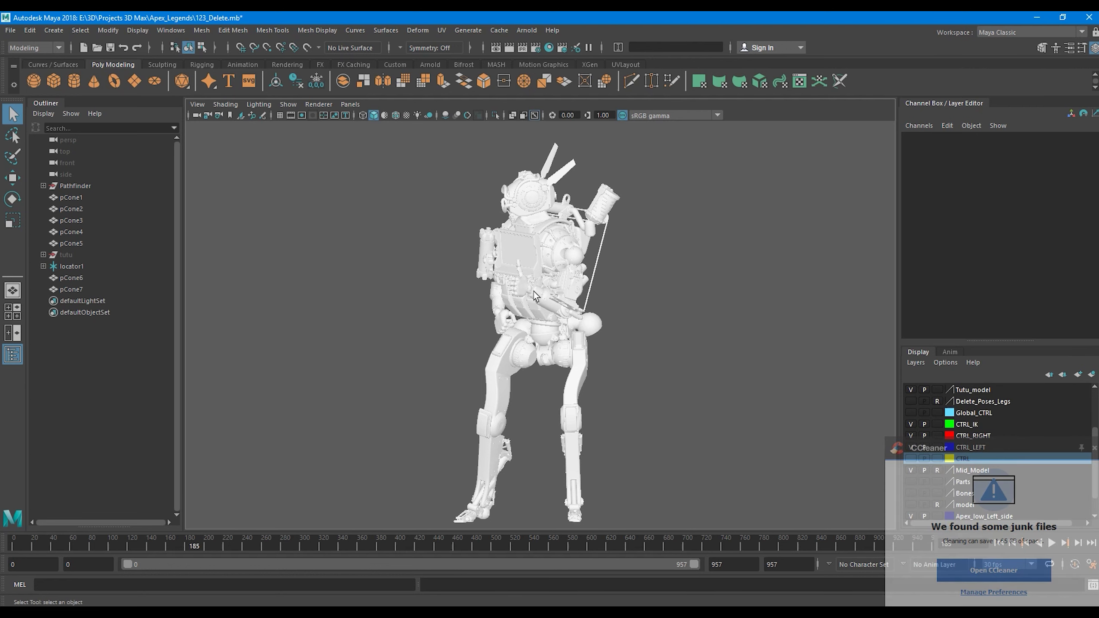
- Reopen 123(3)_Delete.mb without saving 123_Delete.mb and scrub to around frame 176
click(9, 30)
mouse_move(51, 359)
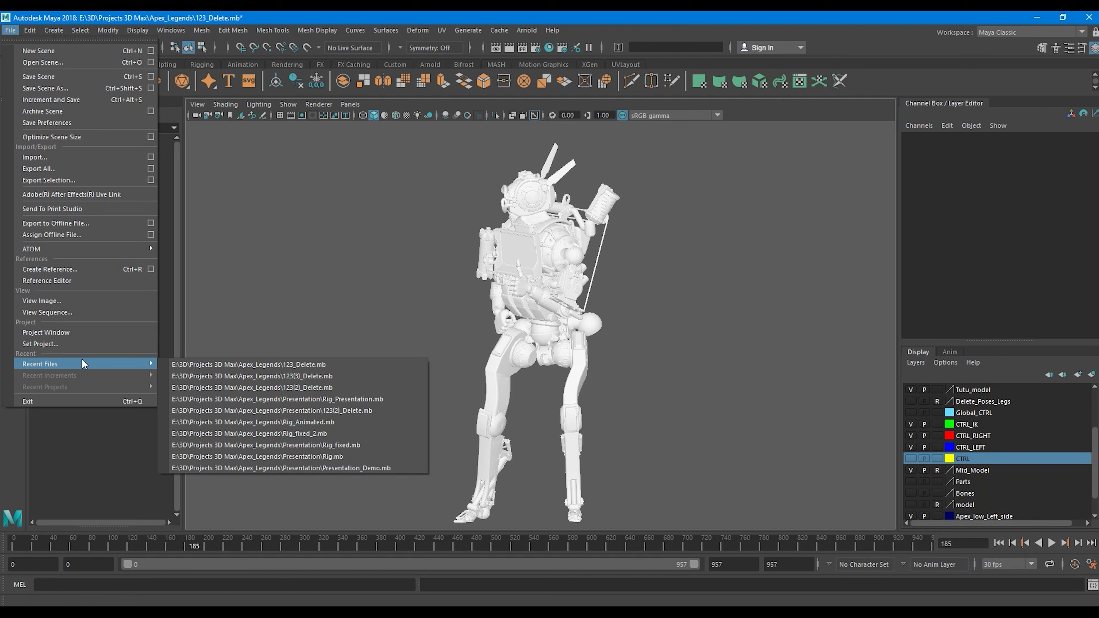
click(245, 371)
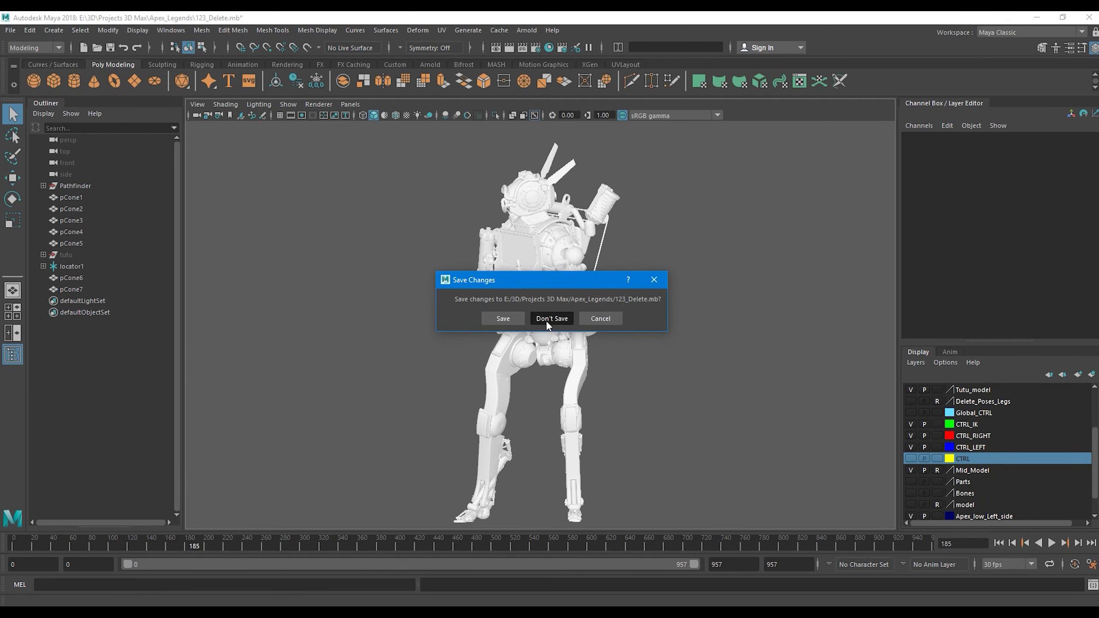
click(547, 325)
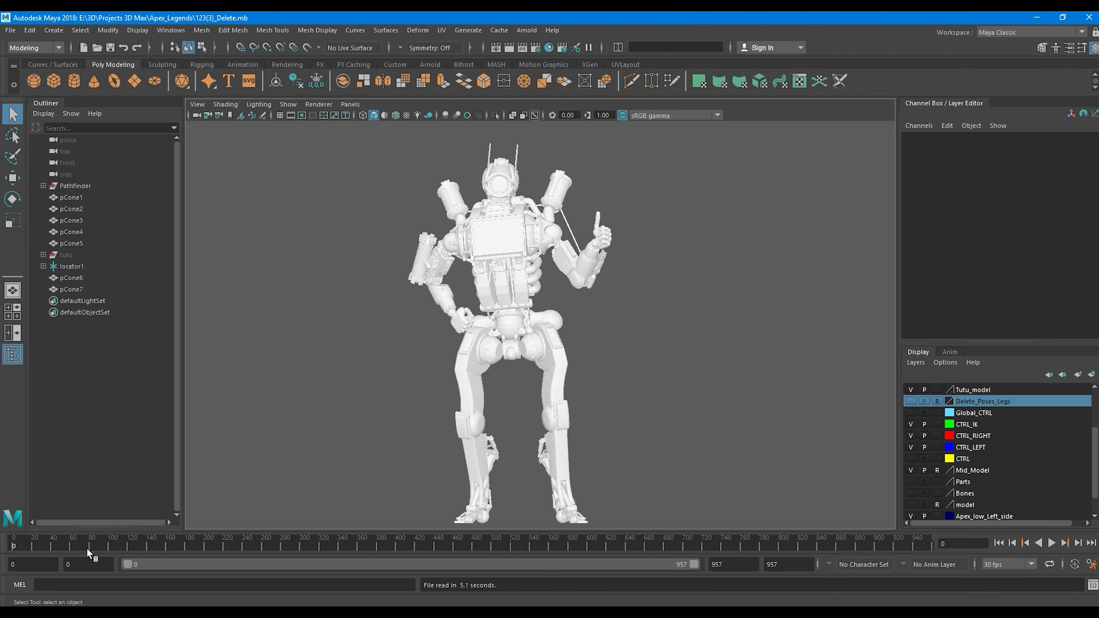
drag(86, 548, 180, 549)
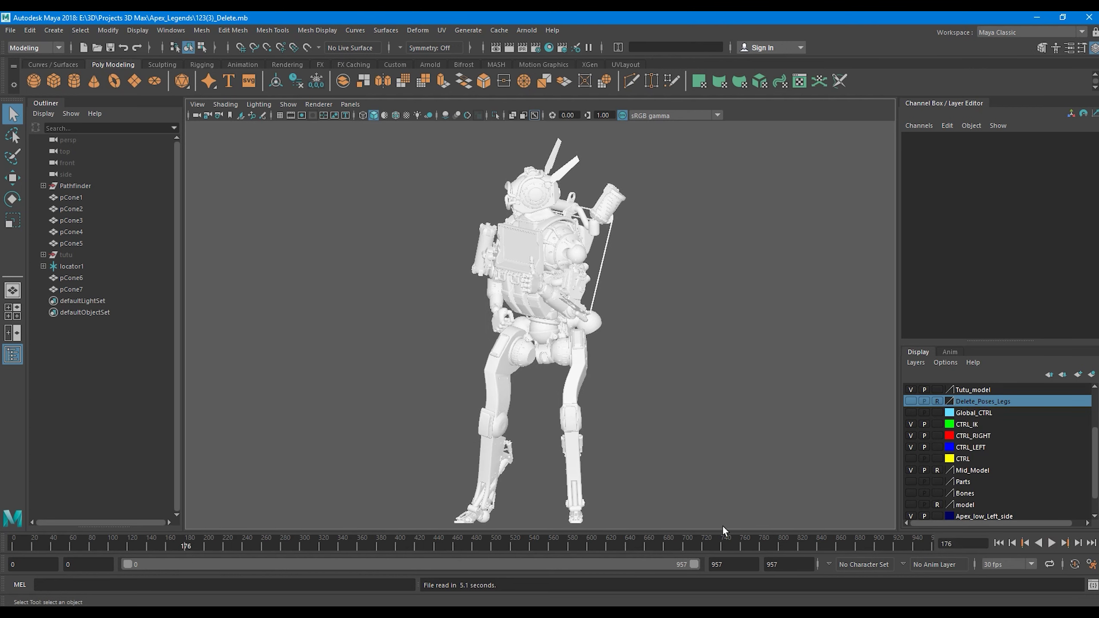
- Show the CTRL layer, select Spine02_CTRL, and narrow the playback range to frames 126–316
click(910, 459)
click(539, 331)
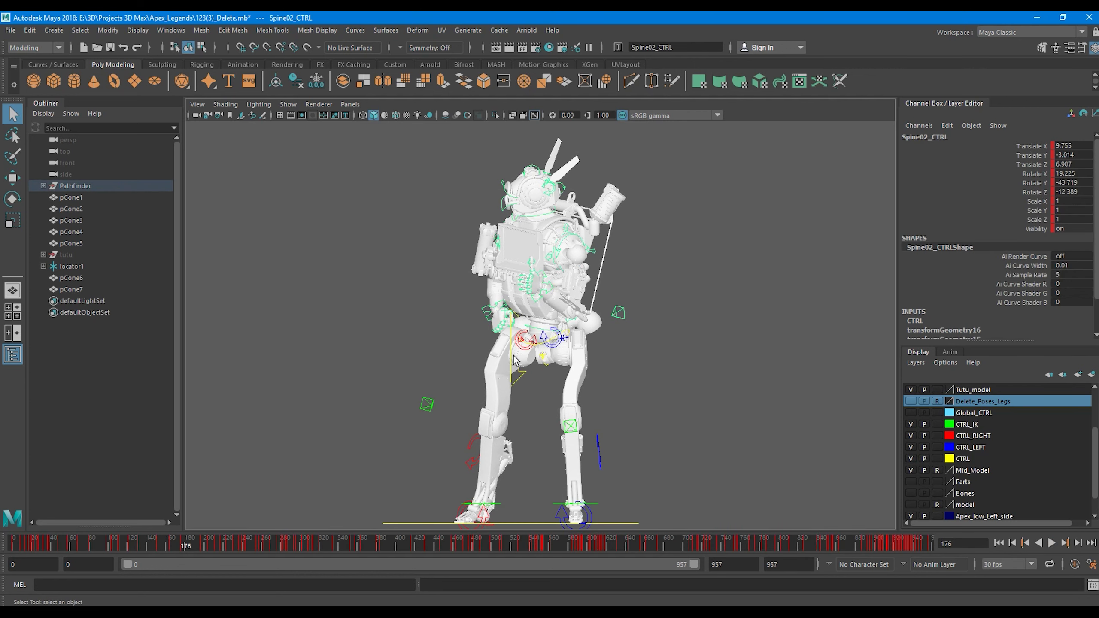
drag(691, 563, 394, 568)
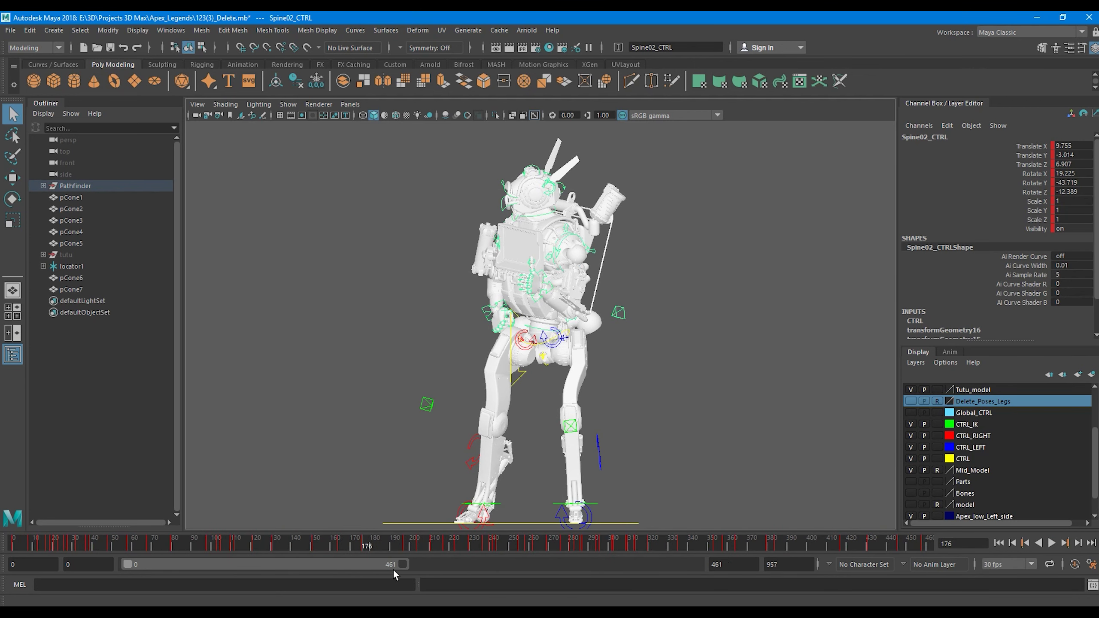
drag(132, 565, 206, 570)
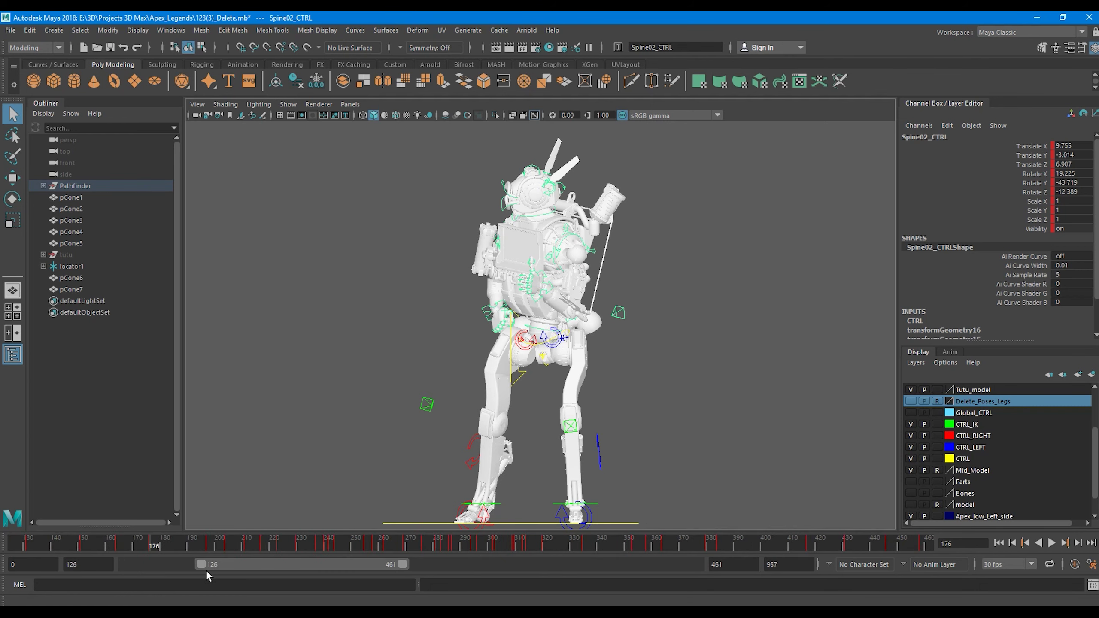
mouse_move(410, 562)
mouse_down()
mouse_move(326, 567)
mouse_move(290, 560)
mouse_move(294, 546)
mouse_move(354, 549)
mouse_move(210, 547)
mouse_move(256, 546)
mouse_up()
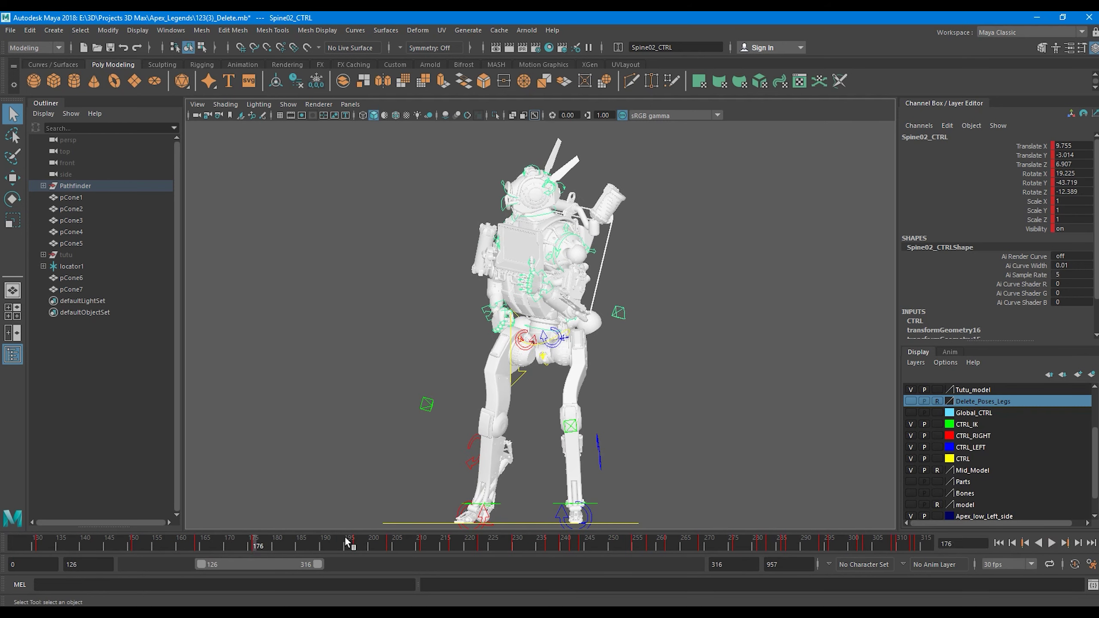
- Edit the torso's Rotate Z and scrub between frames 131 and 207 to check the tilt
double_click(1069, 193)
click(356, 544)
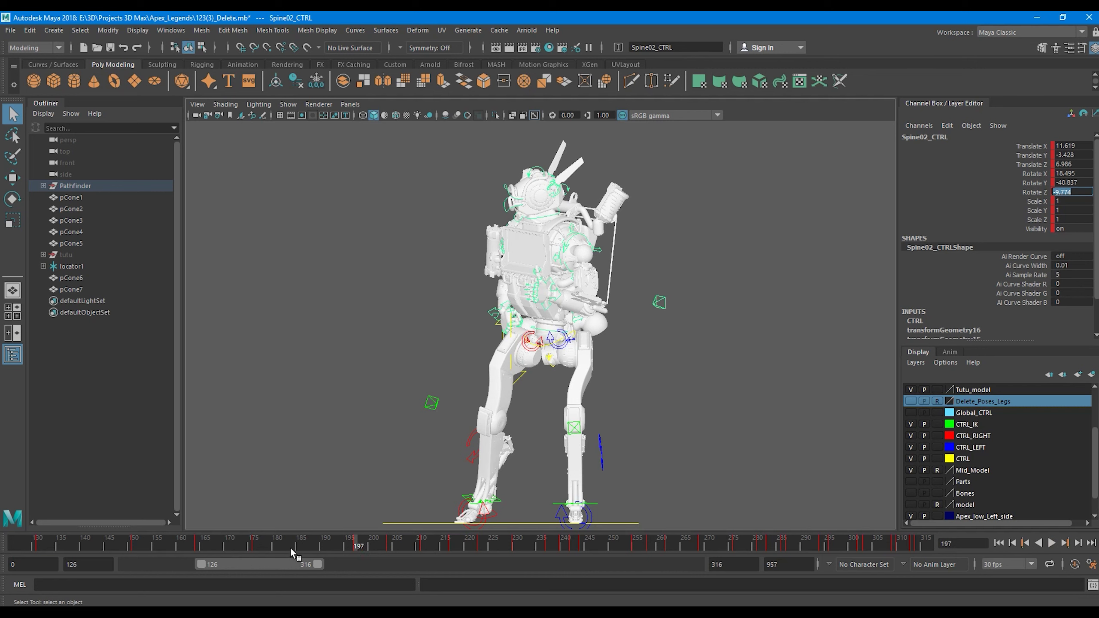
drag(290, 546, 255, 547)
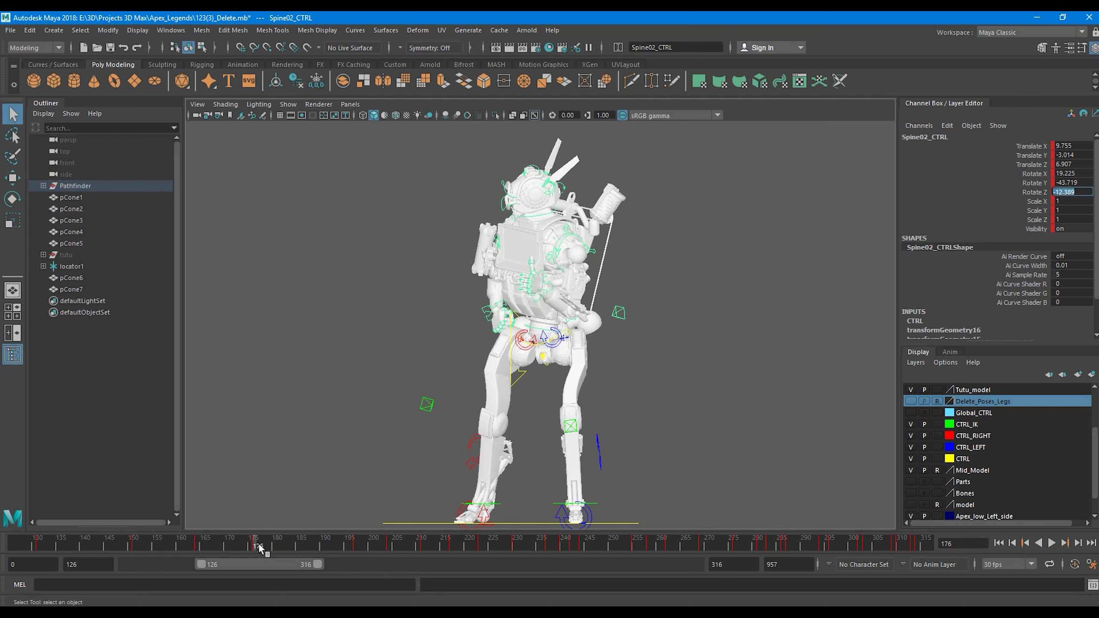
drag(258, 548, 407, 548)
drag(333, 546, 34, 553)
- Play the narrowed range with rig controls hidden, stop, and step back to frame 175
click(1052, 542)
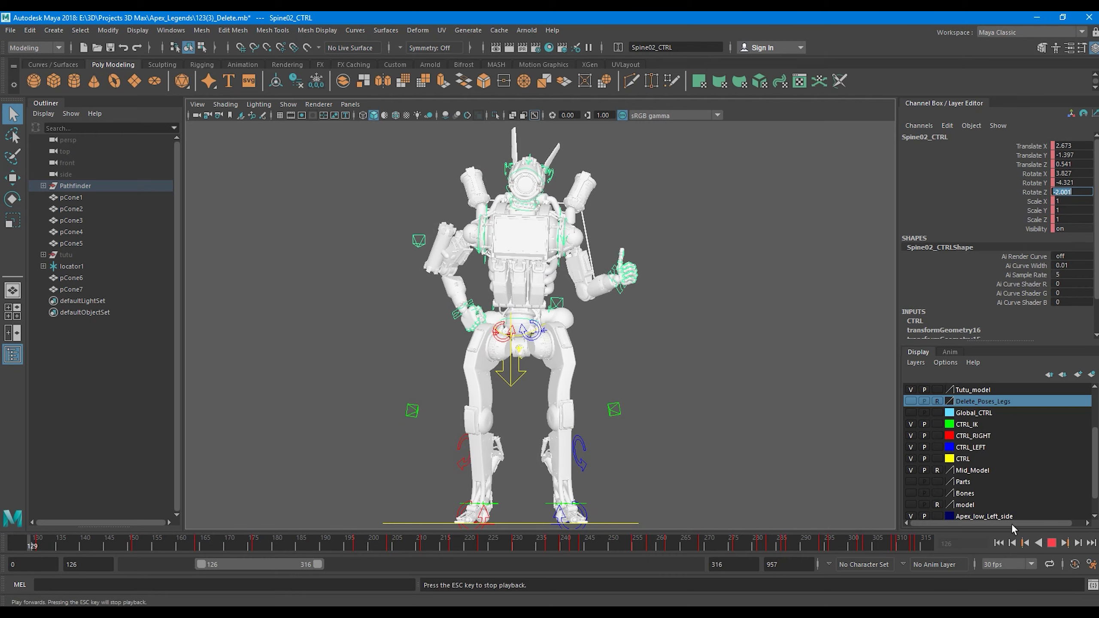
click(910, 459)
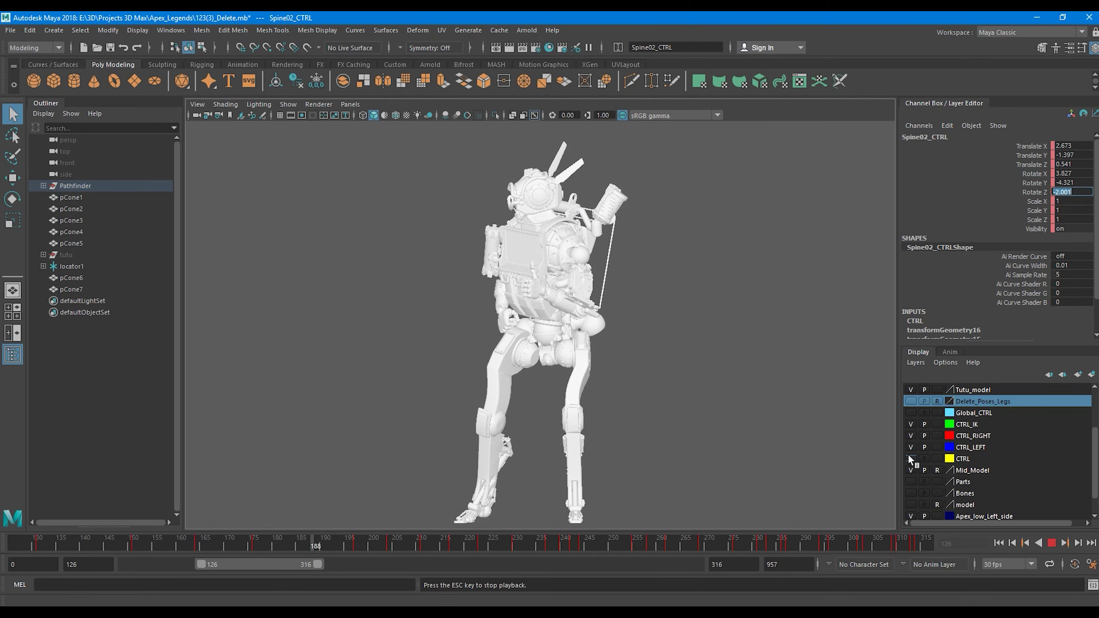
click(1050, 543)
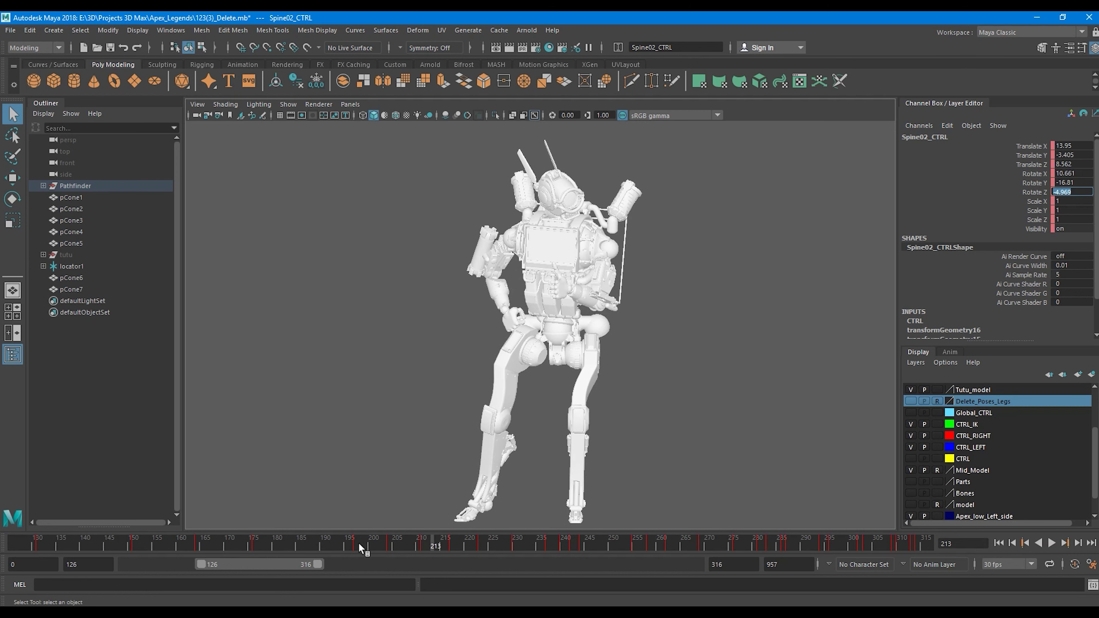
drag(359, 544, 254, 549)
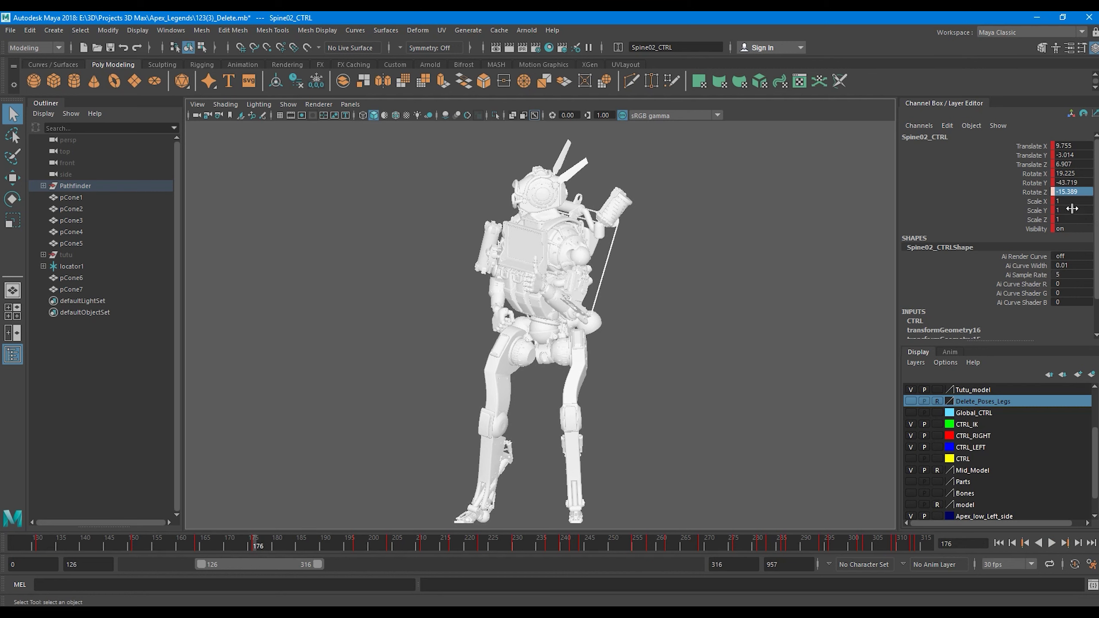
drag(260, 545, 252, 548)
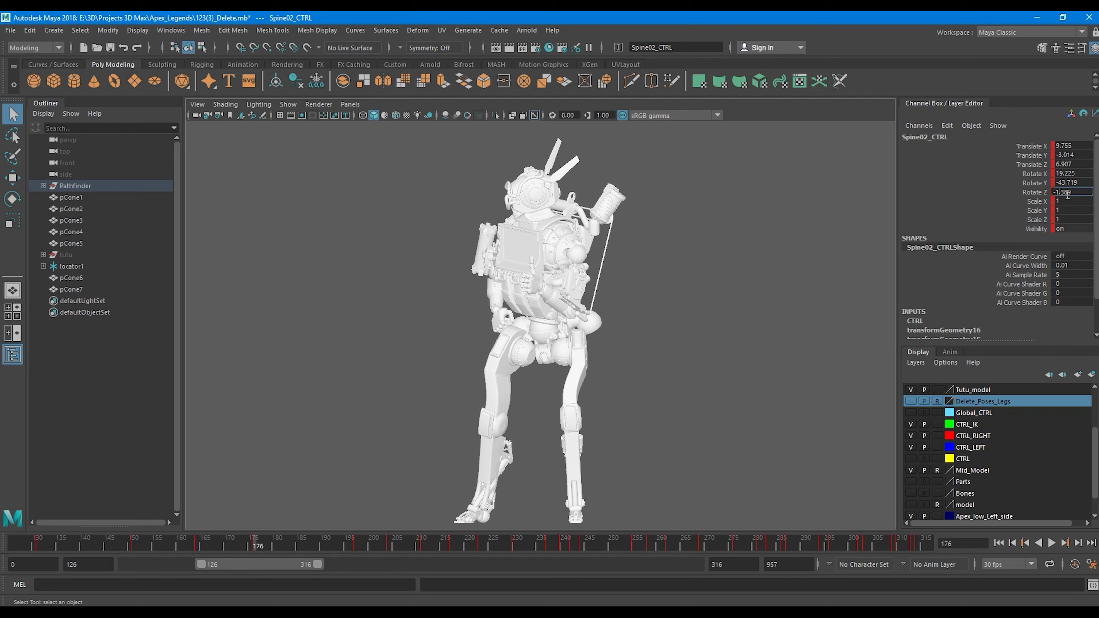
- Set the torso Rotate Z to -15.389, replay from frame 126, and open the recent scenes list
text(5)
key(Return)
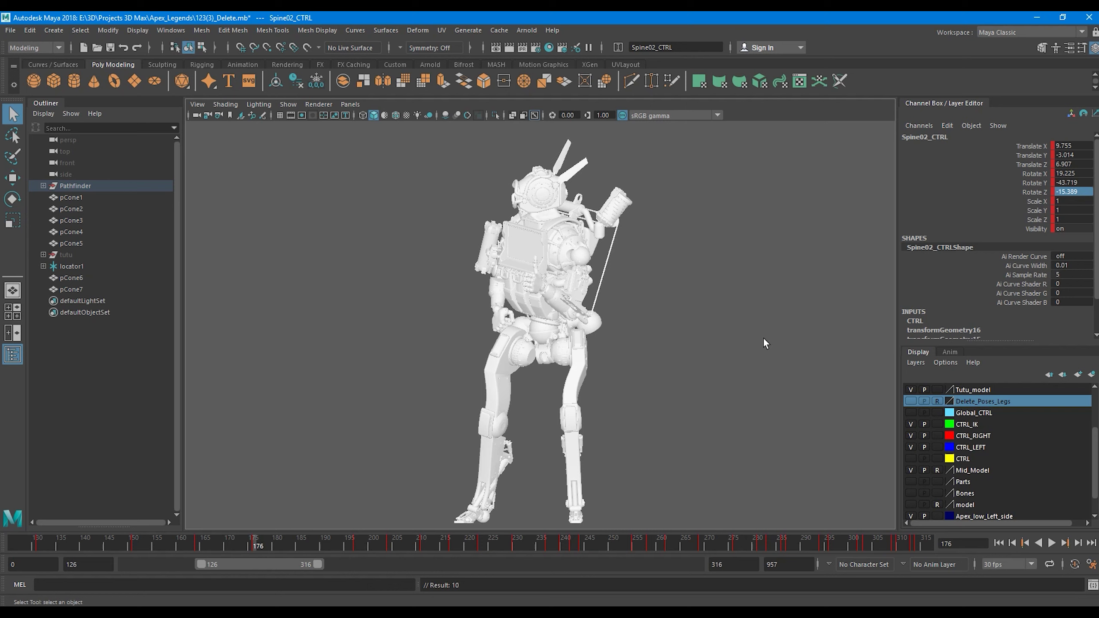
drag(263, 546, 40, 554)
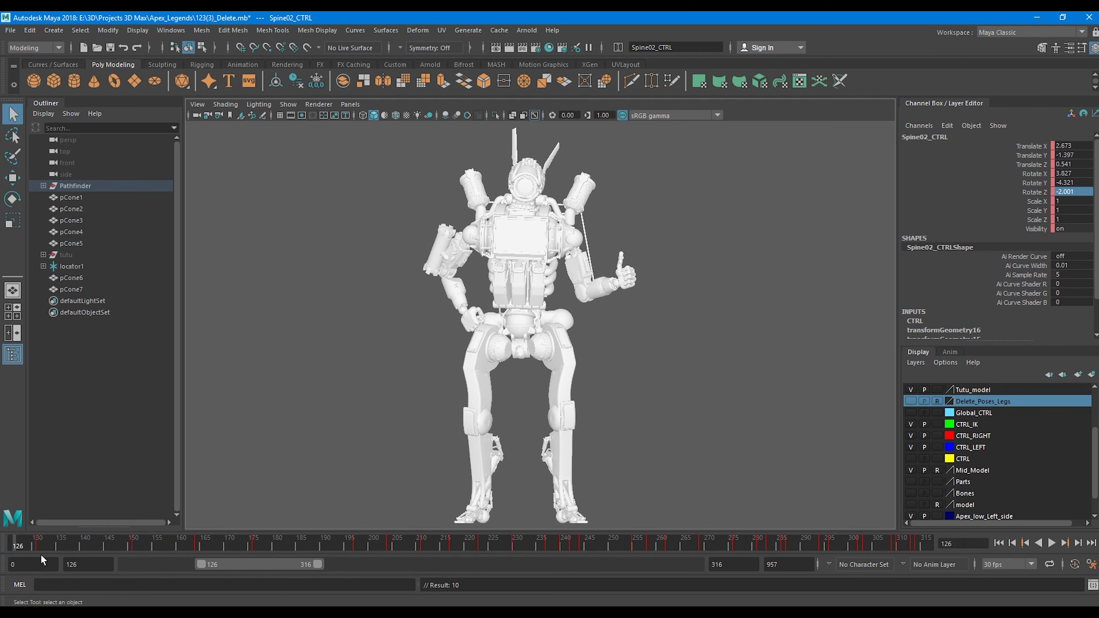
click(1051, 543)
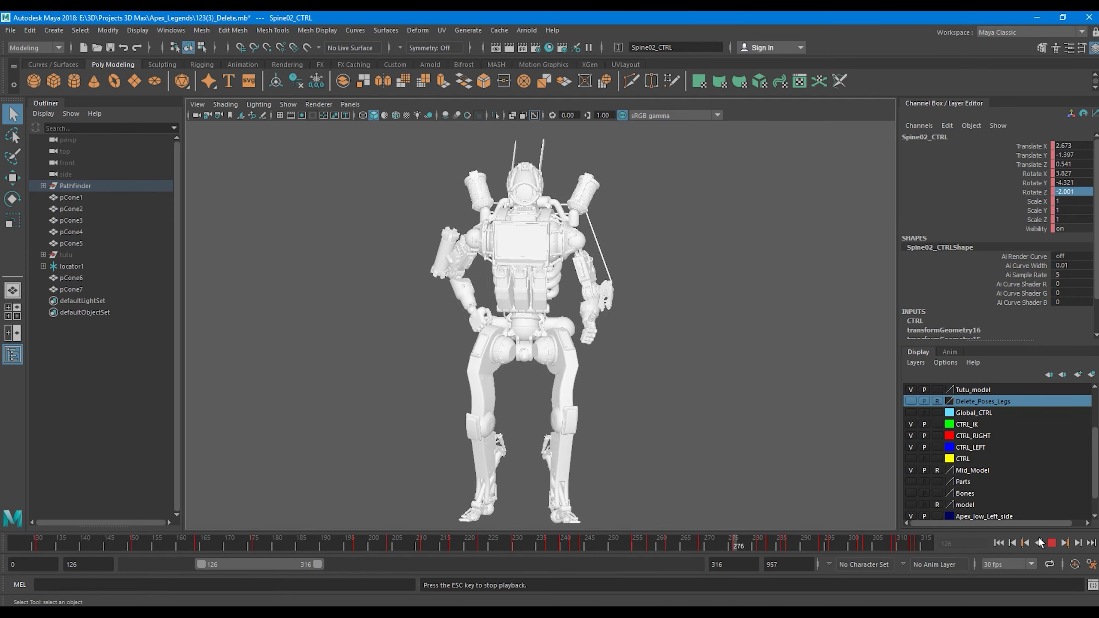
click(1055, 539)
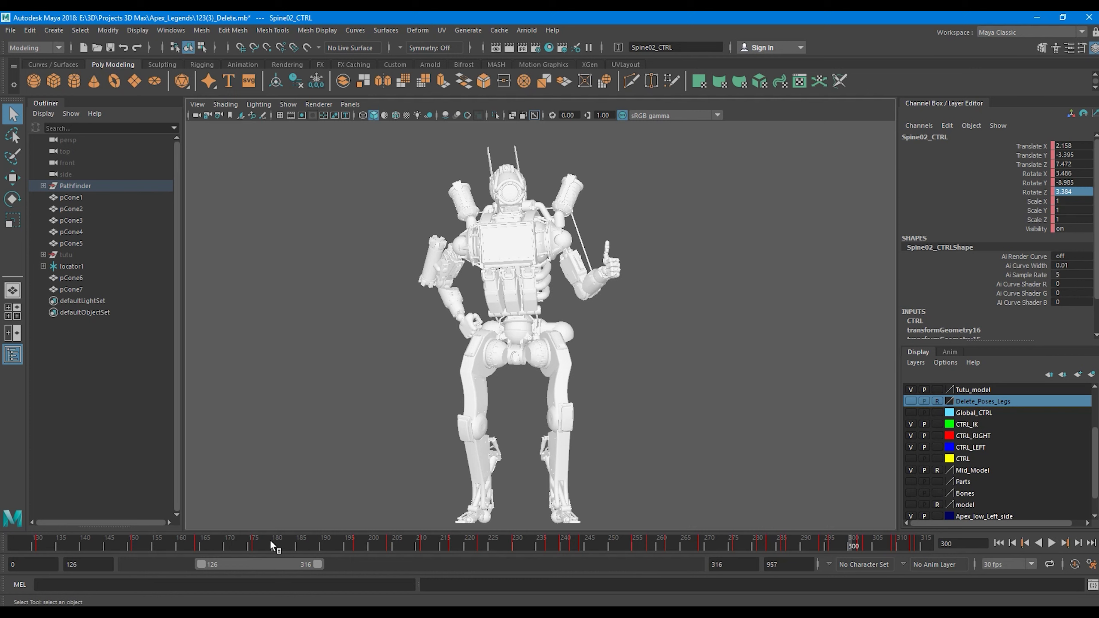
drag(271, 545, 255, 546)
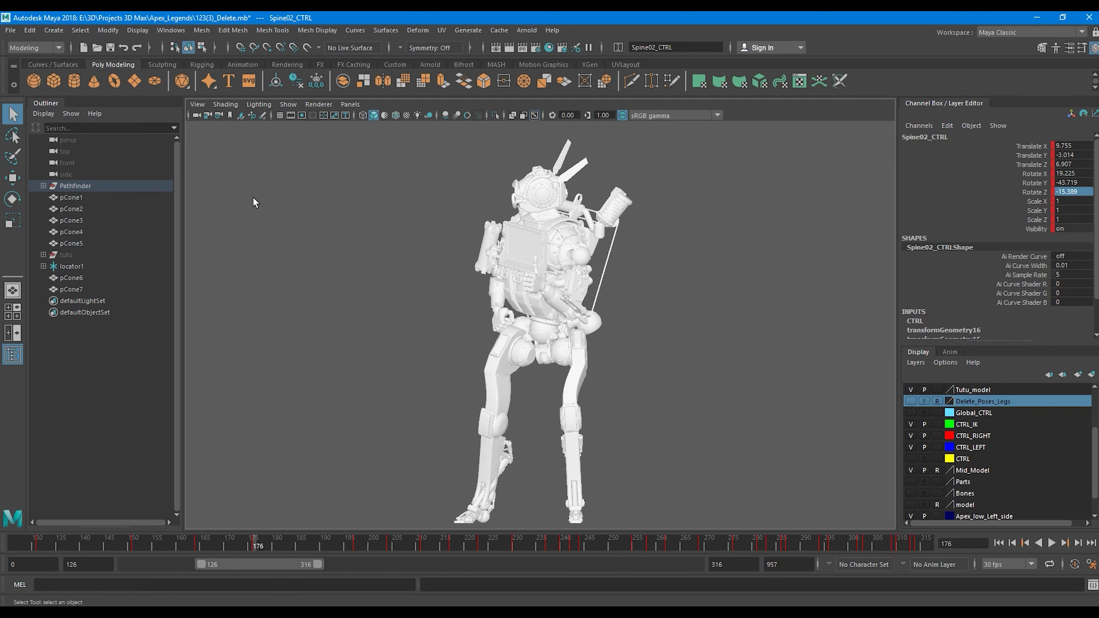
click(10, 30)
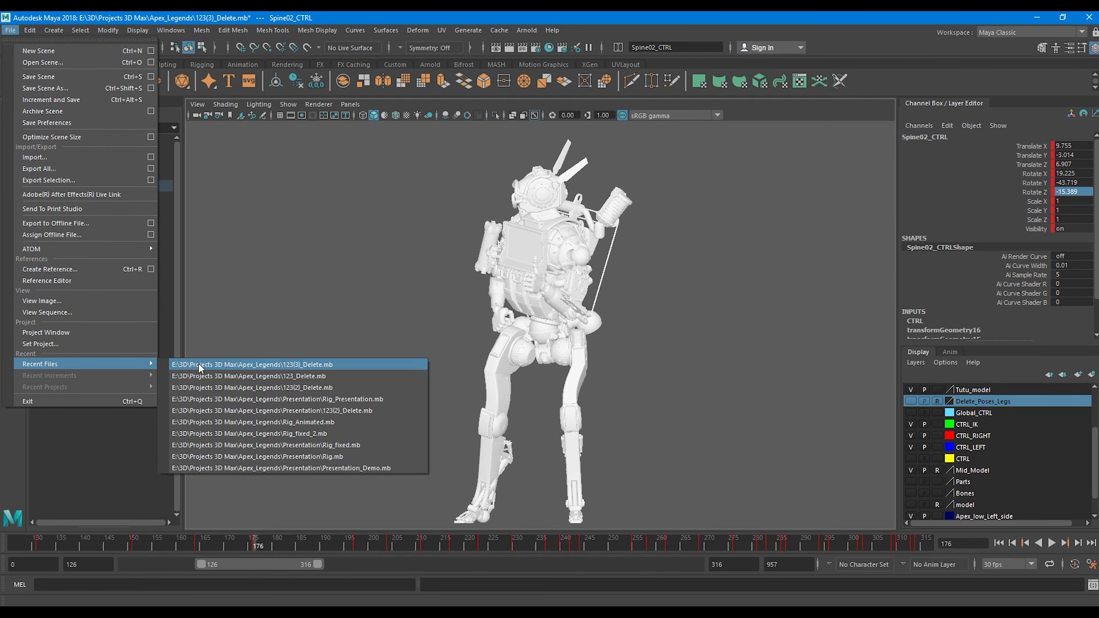
- Reload 123(3)_Delete.mb from Recent Files, choosing Don't Save for current changes
click(177, 366)
click(566, 317)
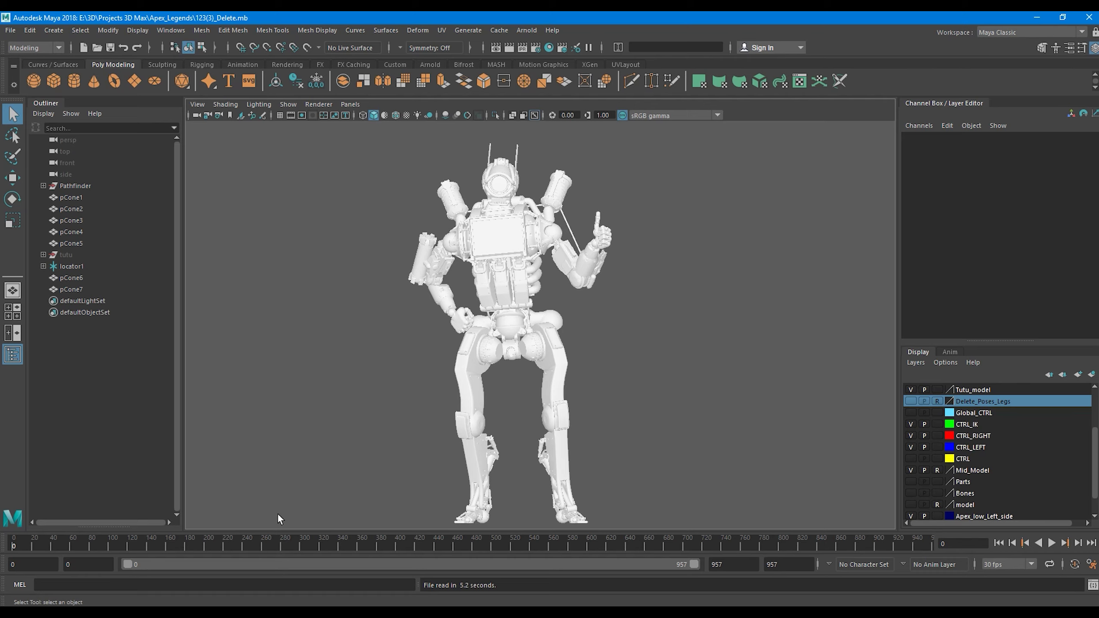
- Scrub to around frame 453 and frame the perspective view on the robot's lower legs
mouse_move(215, 546)
mouse_down()
mouse_move(548, 551)
mouse_move(410, 548)
mouse_move(425, 548)
mouse_up()
key(space)
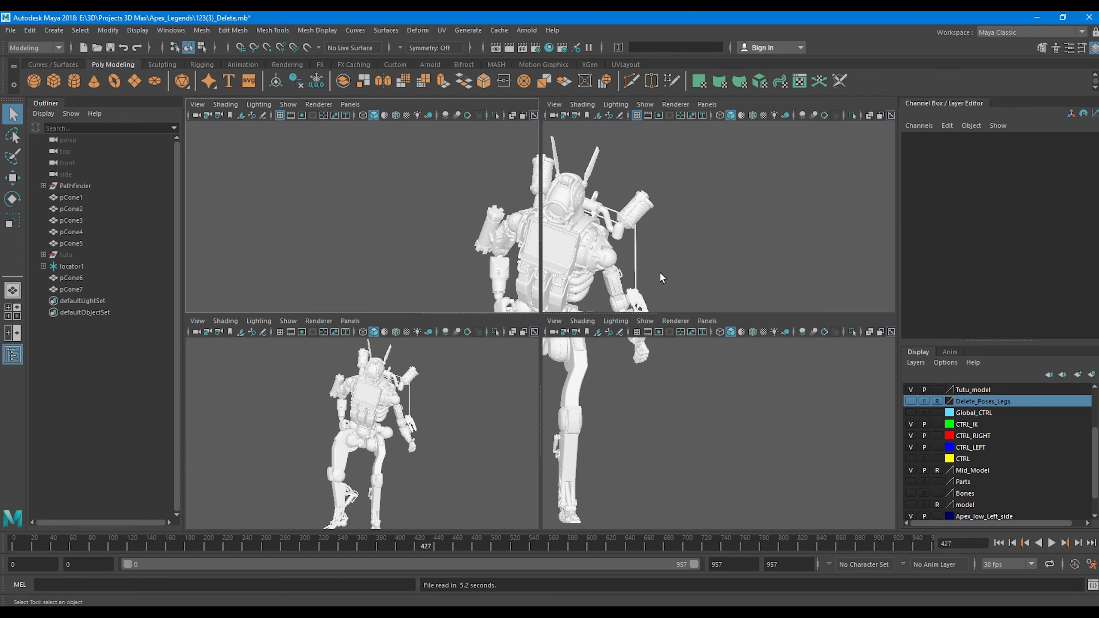
key(space)
alt+drag(685, 267, 636, 359)
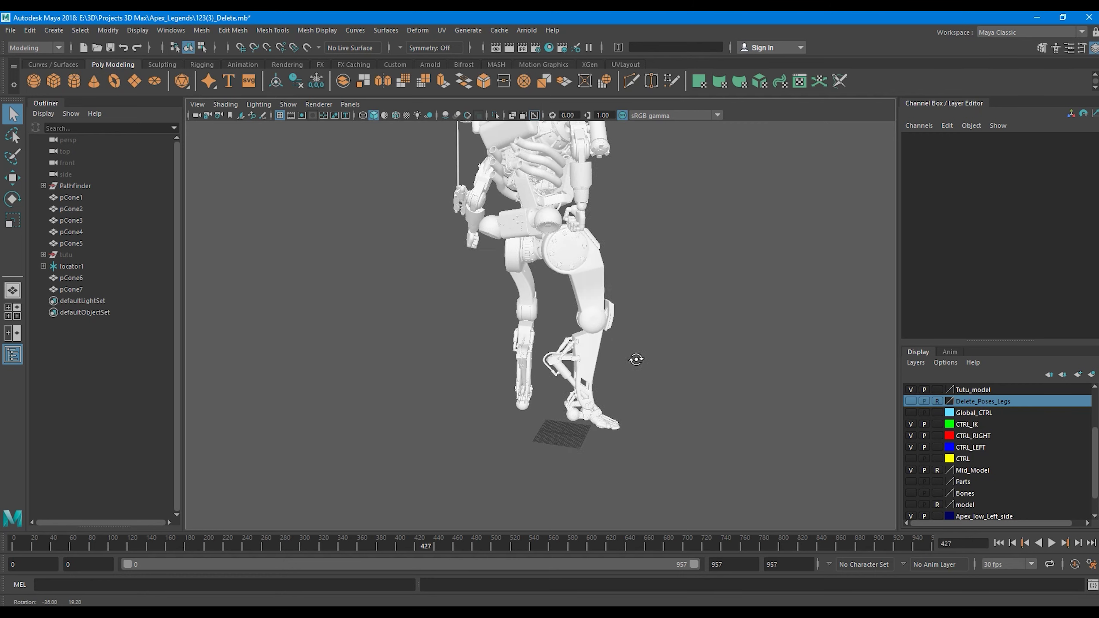
scroll(636, 359, up, 10)
alt+middle_drag(706, 405, 697, 405)
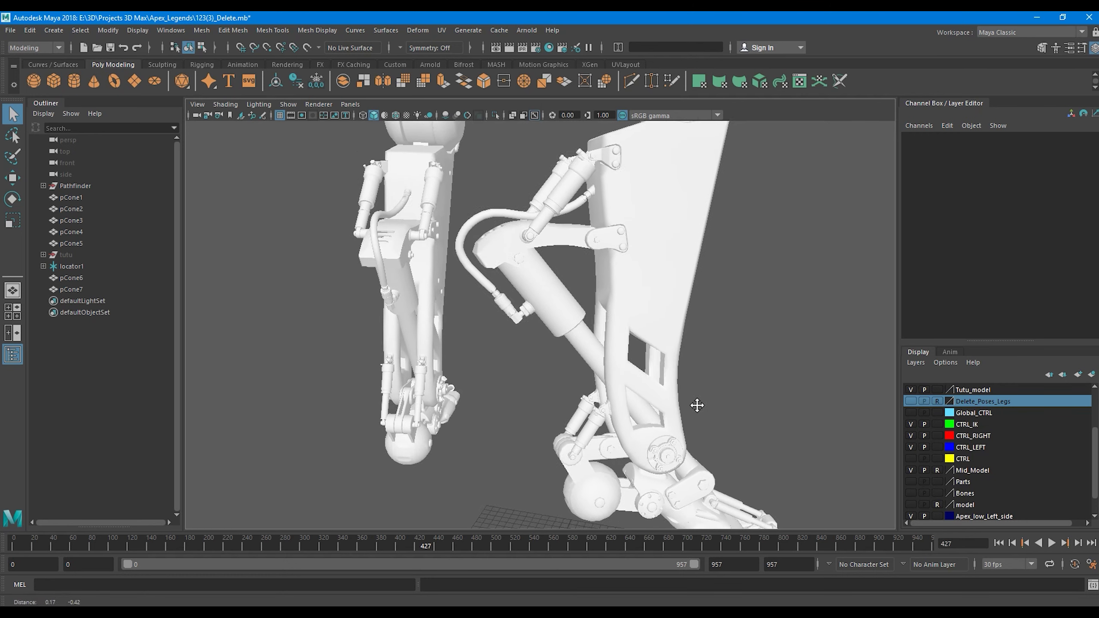
alt+right_drag(697, 405, 665, 392)
mouse_move(426, 542)
mouse_down()
mouse_move(410, 550)
mouse_move(433, 557)
mouse_up()
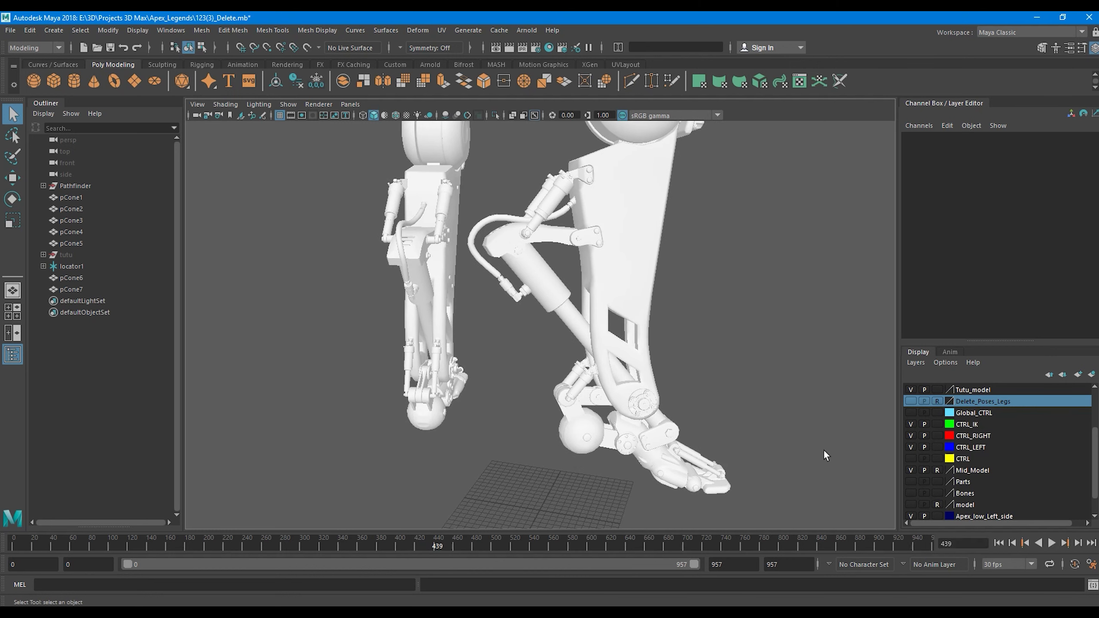
- Show the CTRL layer, select R_CalfMuscle_CTRL, scrub frames 420–430, then switch to the browser reference
click(909, 459)
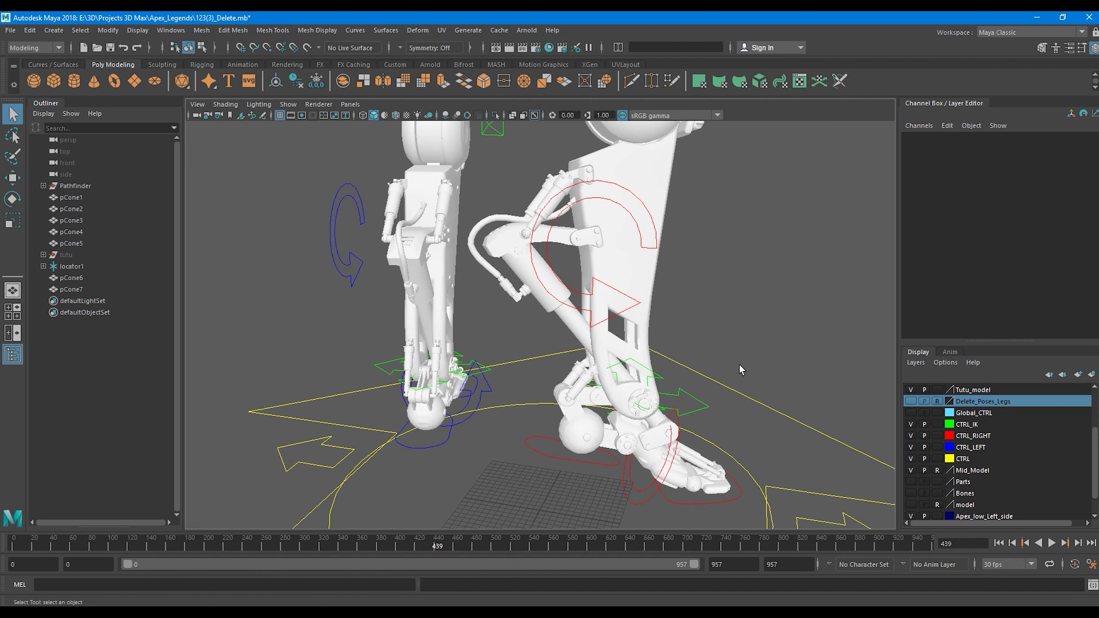
click(631, 218)
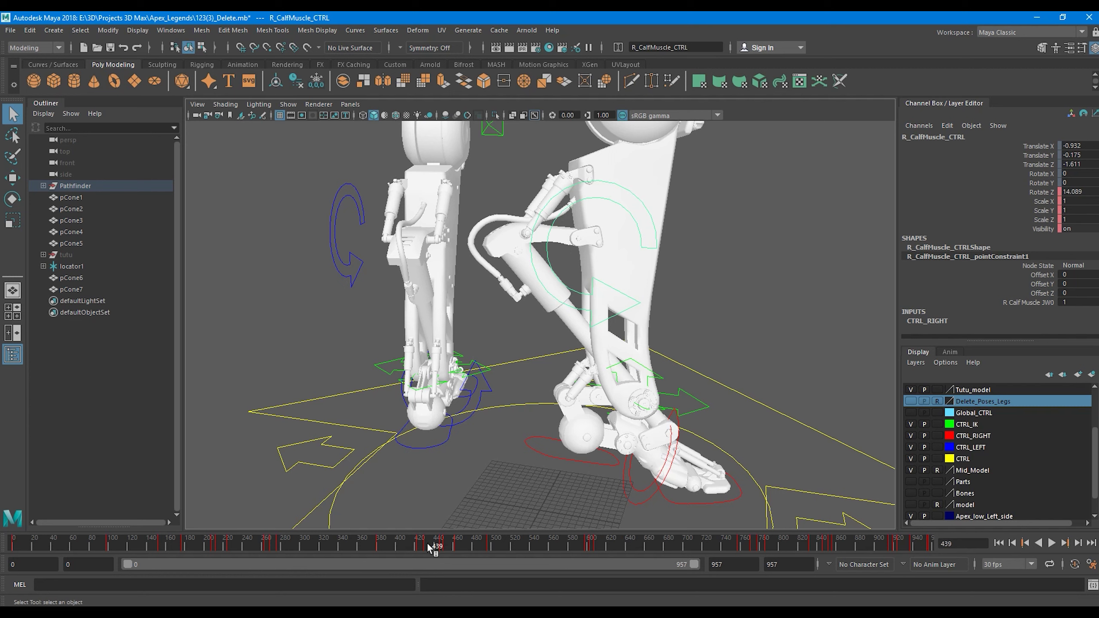
drag(432, 545, 424, 547)
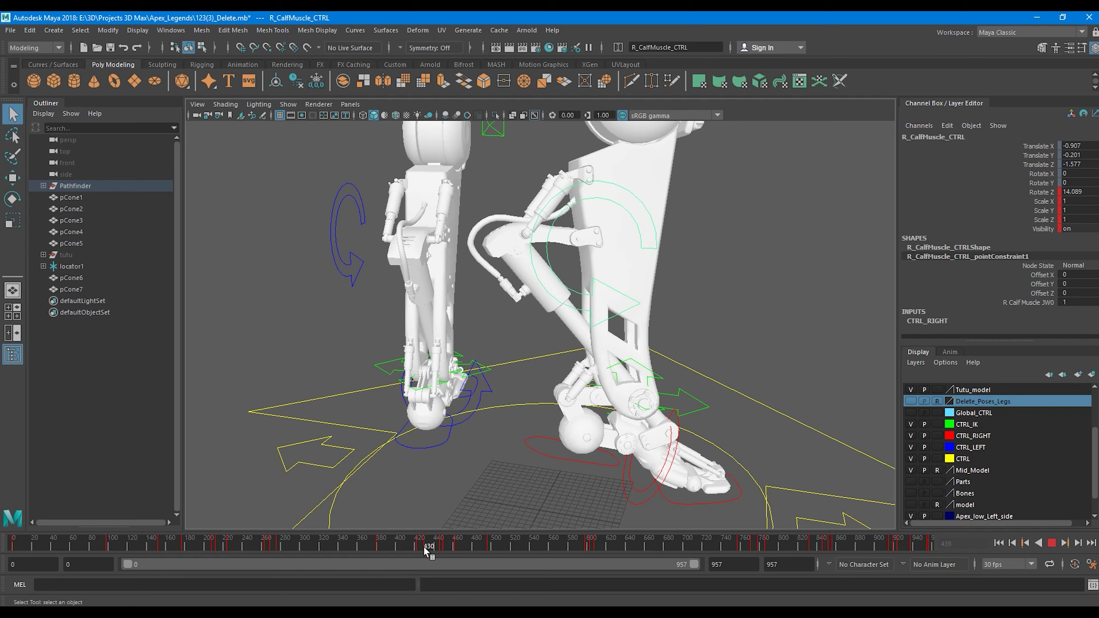
drag(423, 546, 415, 548)
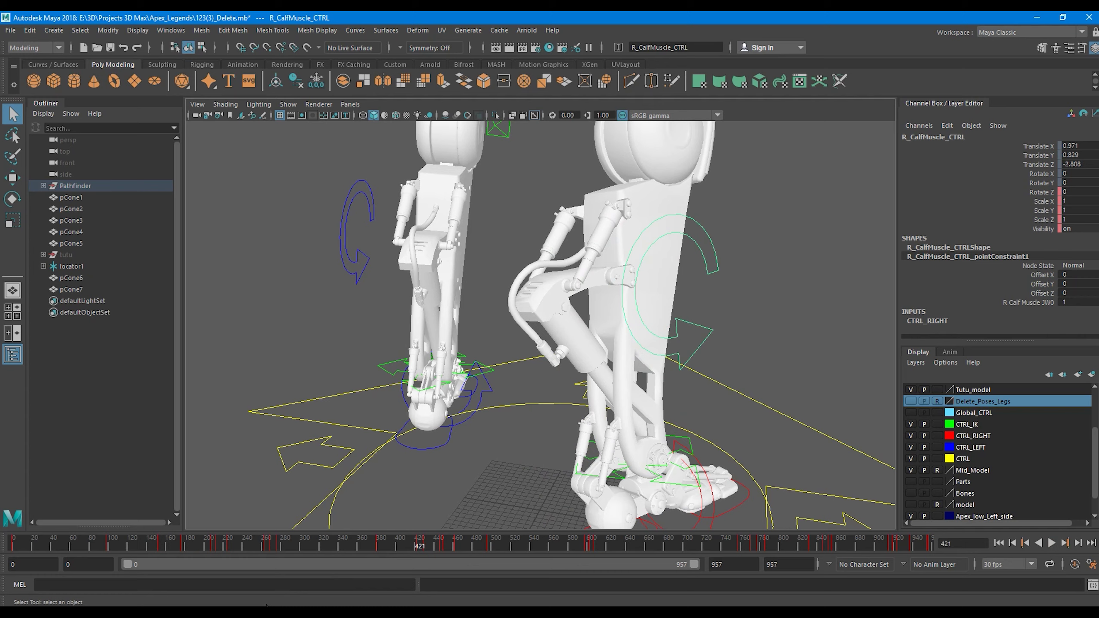
key(alt+Tab)
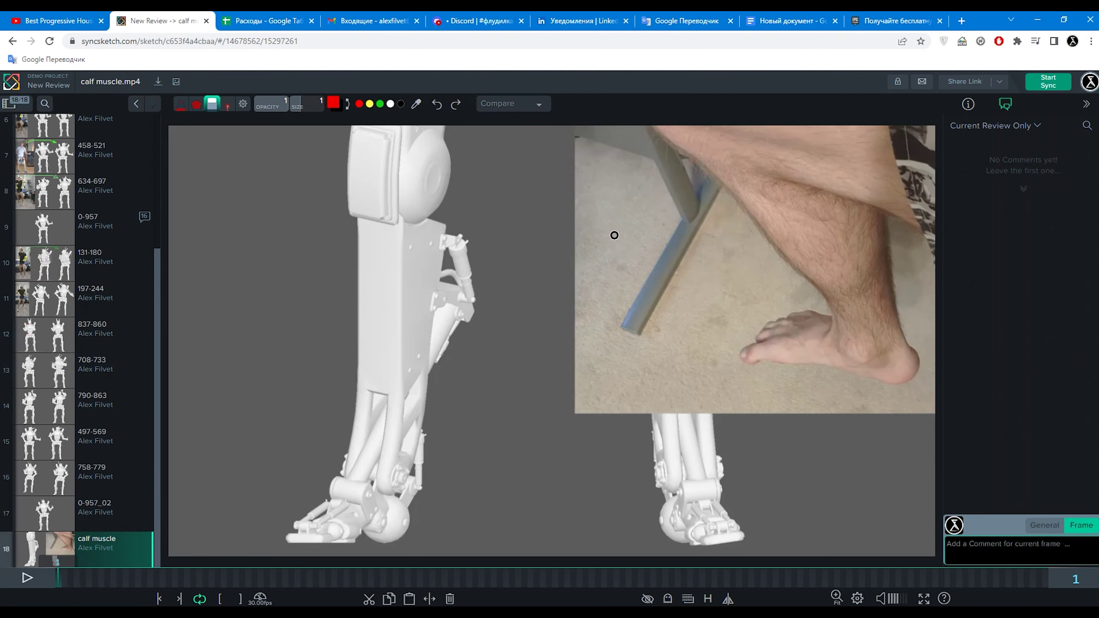
- Play the calf muscle.mp4 reference in SyncSketch, pause it, and park it at frame 47
click(26, 578)
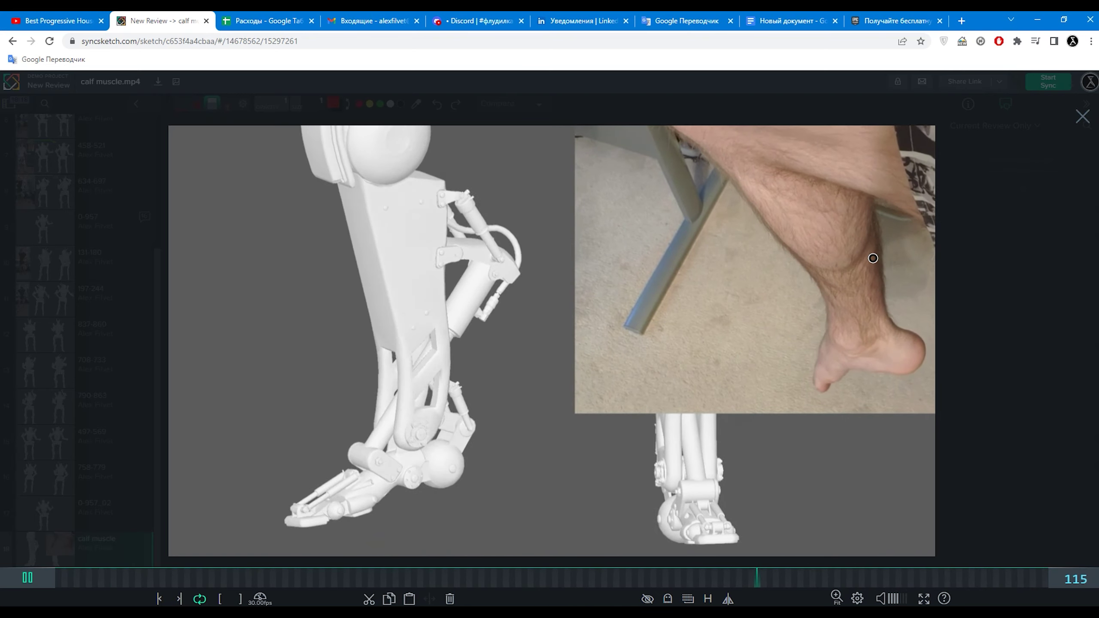
click(39, 587)
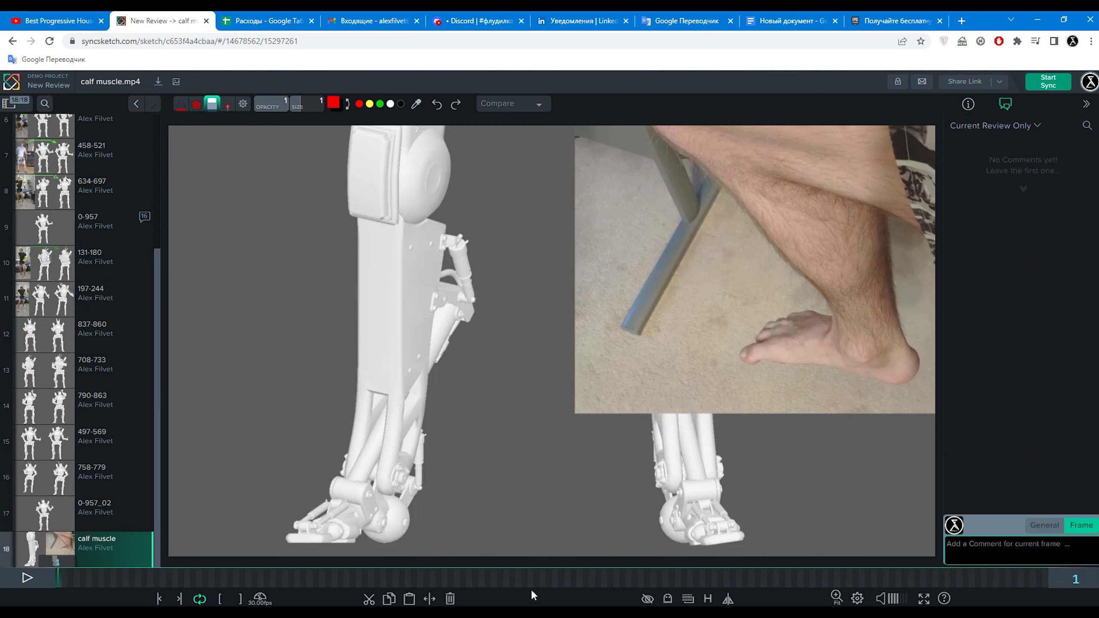
drag(264, 585, 340, 580)
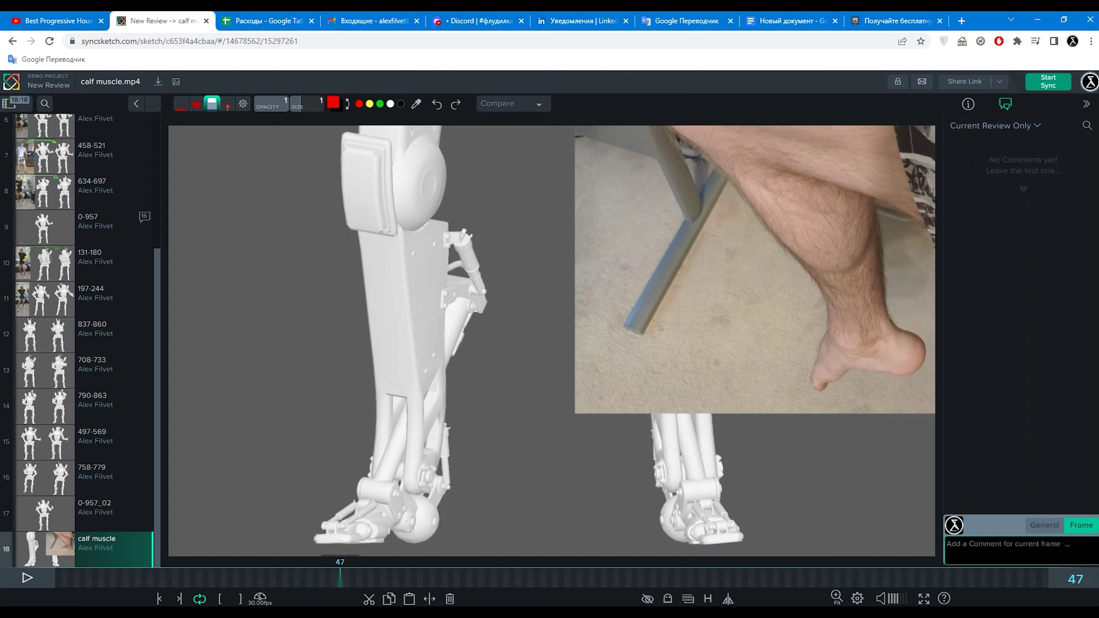
- Back in Maya, scrub the calf motion around frames 421–432 and set the playback range to 356–544
click(287, 586)
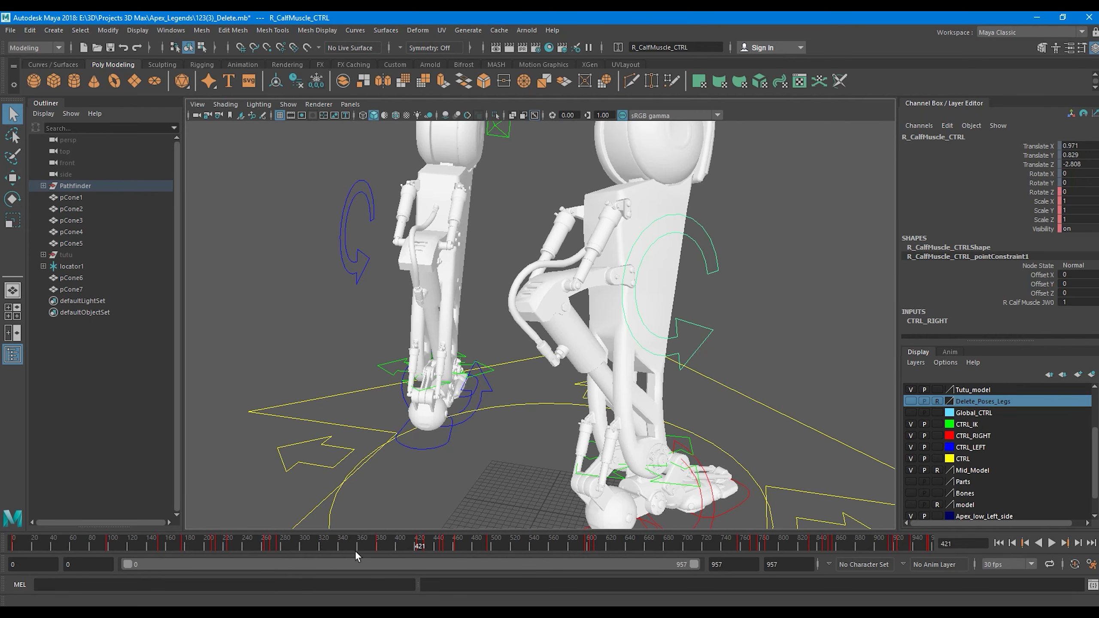
mouse_move(415, 544)
mouse_down()
mouse_move(432, 547)
mouse_move(418, 549)
mouse_up()
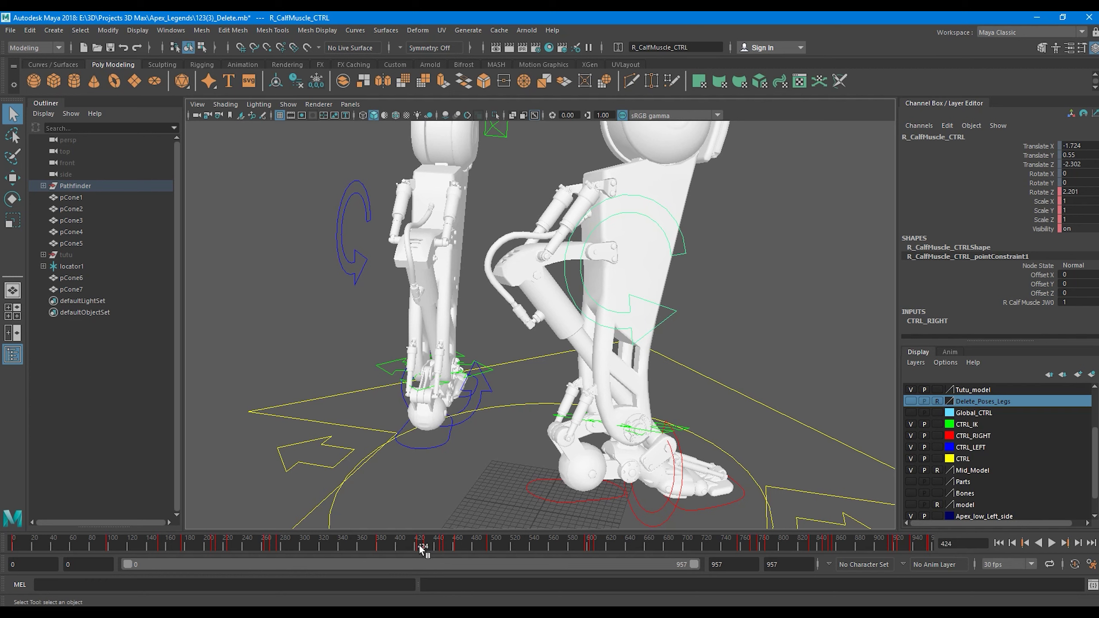
drag(419, 546, 416, 547)
drag(129, 566, 336, 567)
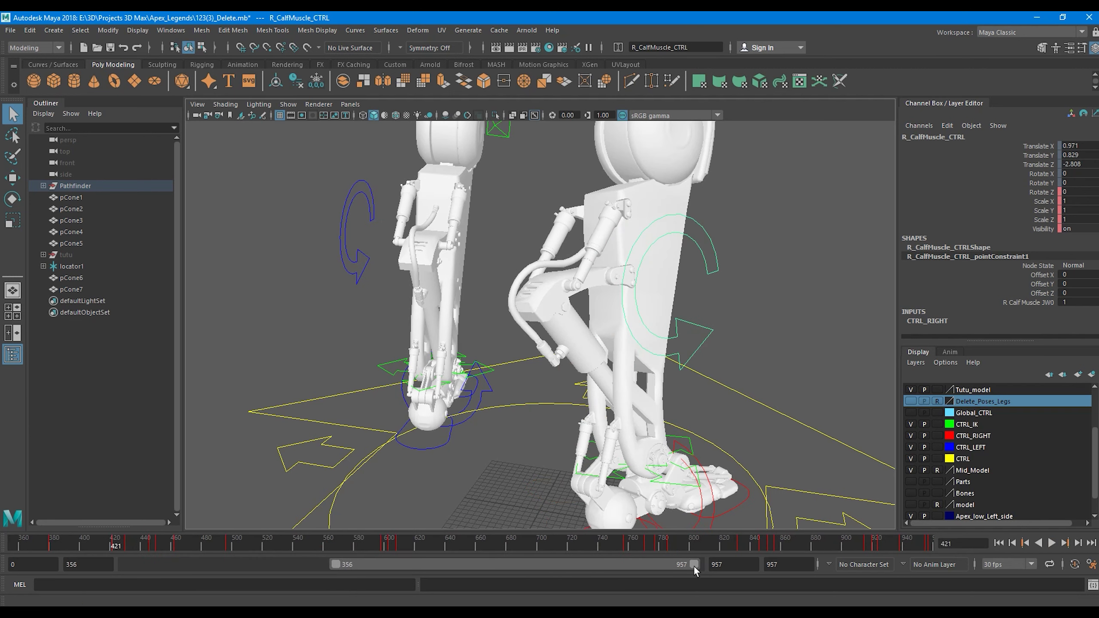
drag(694, 566, 445, 576)
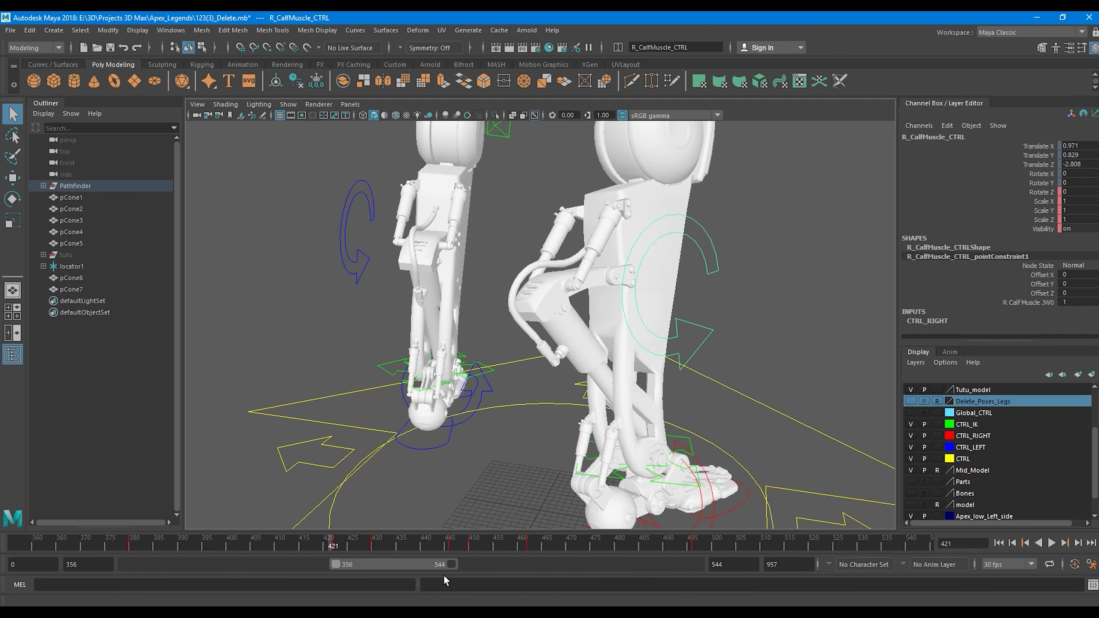
- Scrub the calf motion between frames 422 and 430 while orbiting to a wider view of the legs
click(334, 545)
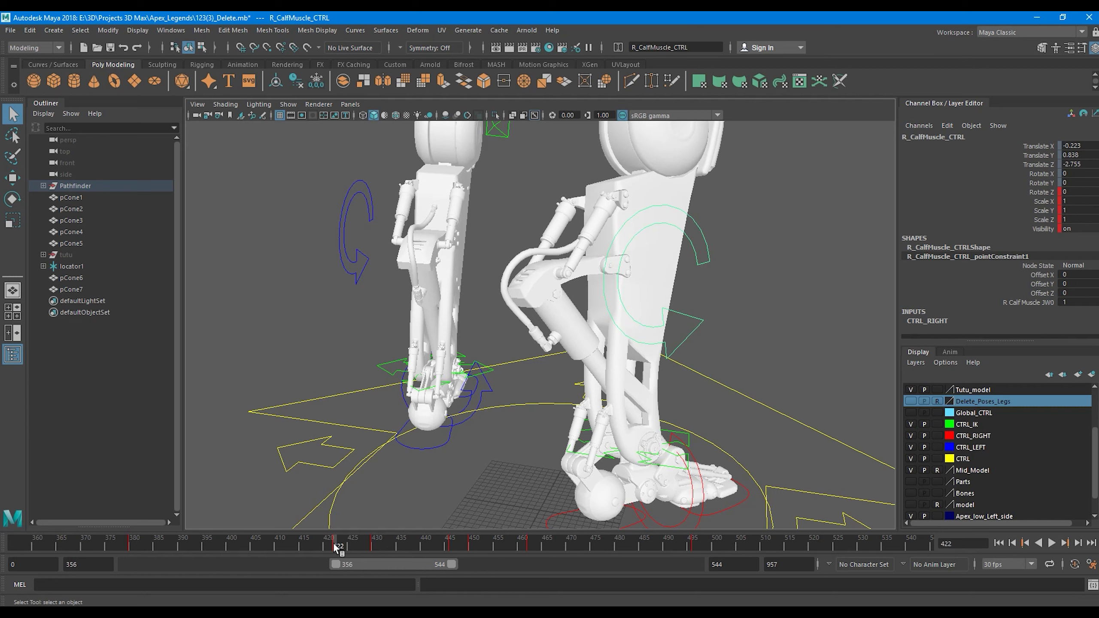
drag(335, 546, 373, 549)
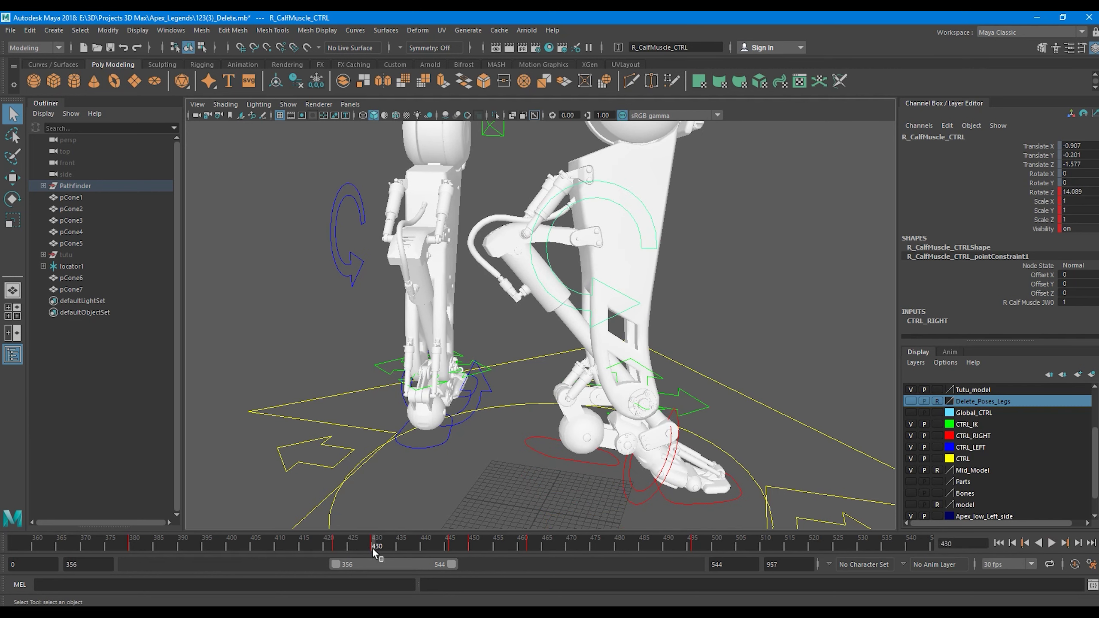
alt+drag(666, 417, 688, 414)
mouse_move(377, 547)
mouse_down()
mouse_move(340, 546)
mouse_move(508, 563)
mouse_move(316, 563)
mouse_up()
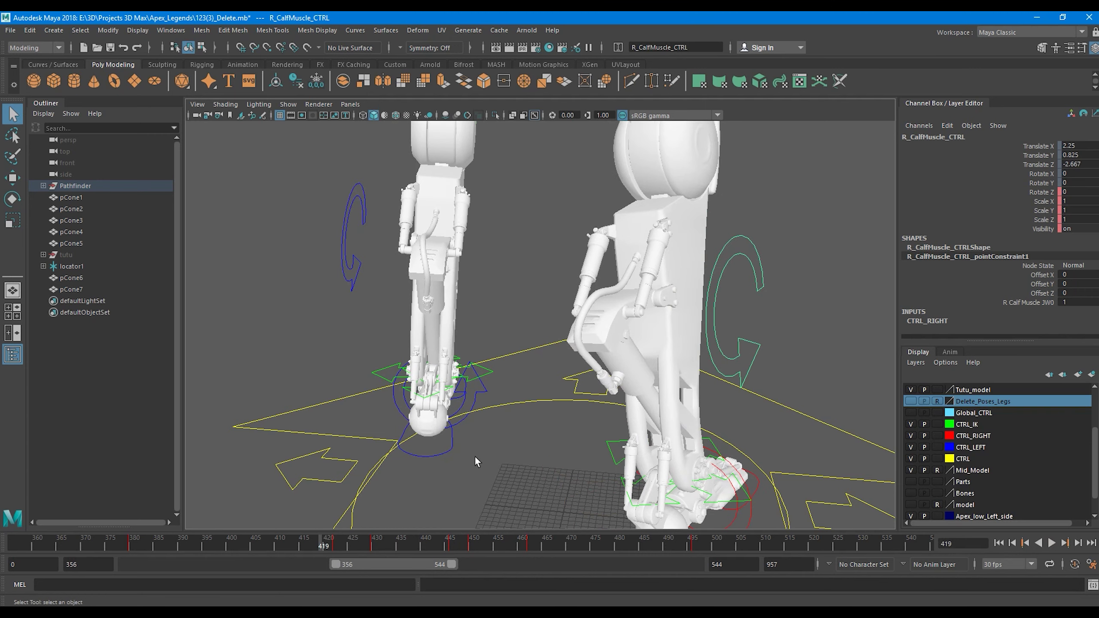
alt+drag(474, 455, 226, 545)
- Play the 356–544 range in an enlarged view zoomed on the legs, then stop
click(1051, 543)
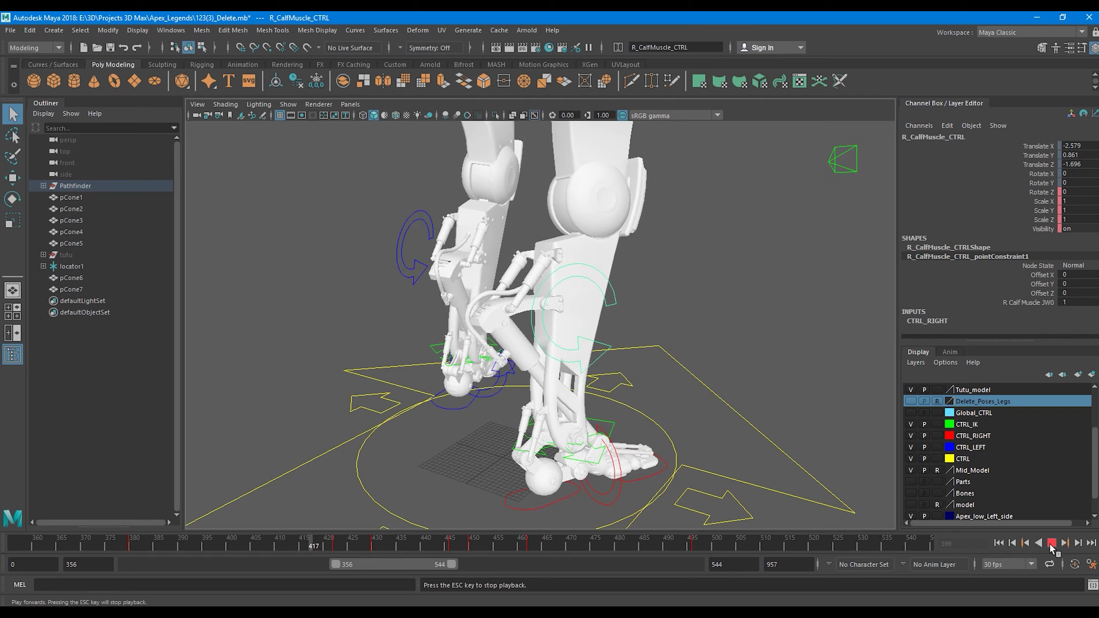
key(space)
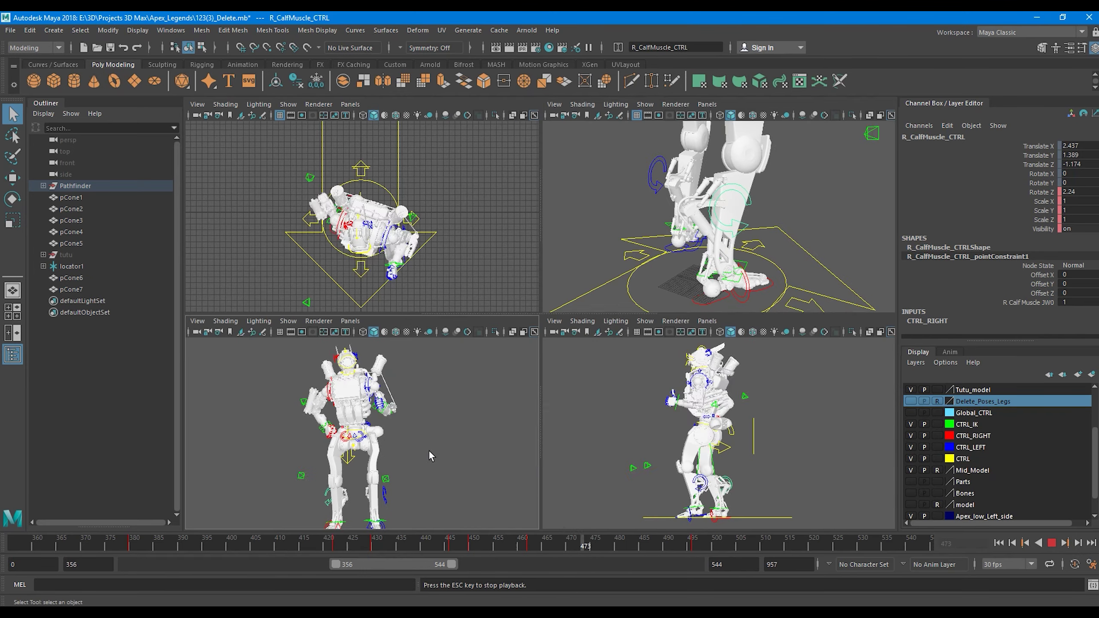
key(space)
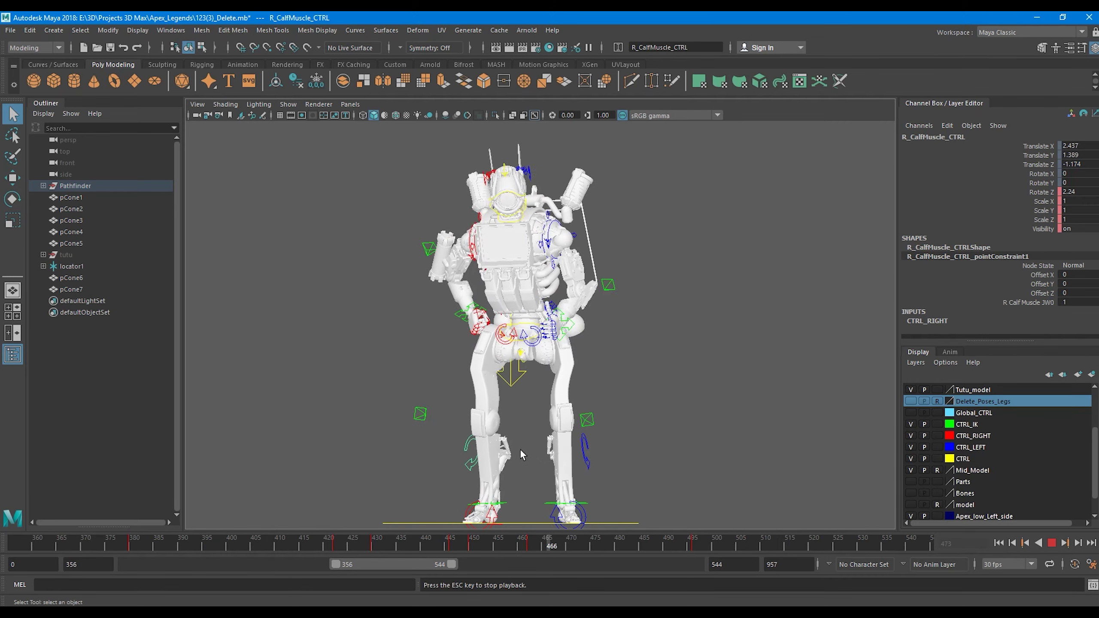
alt+right_drag(516, 460, 640, 394)
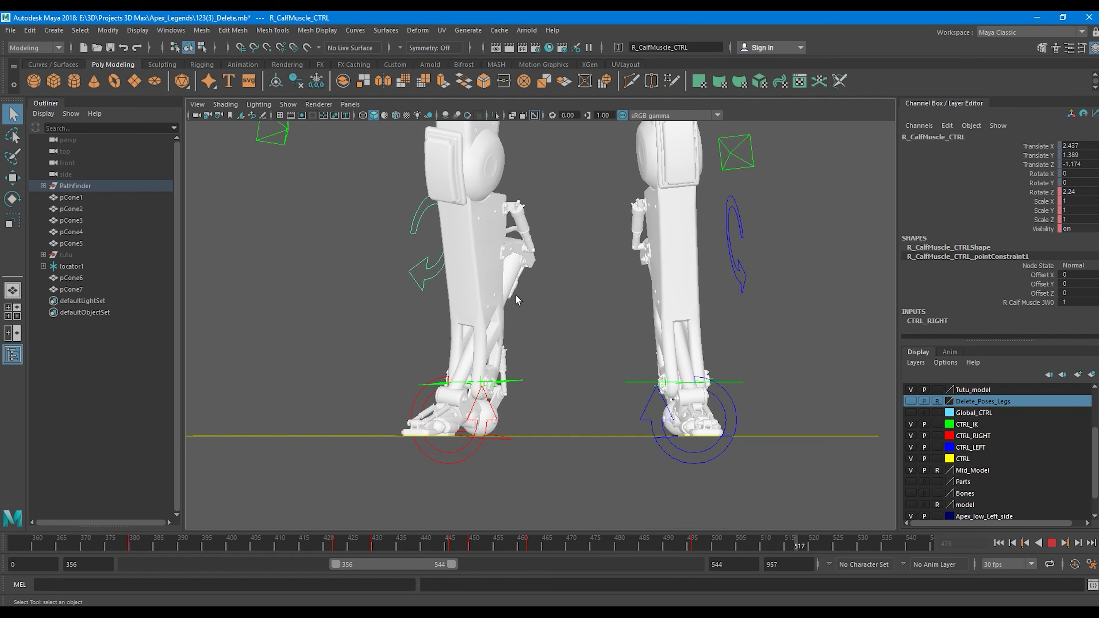
click(1054, 544)
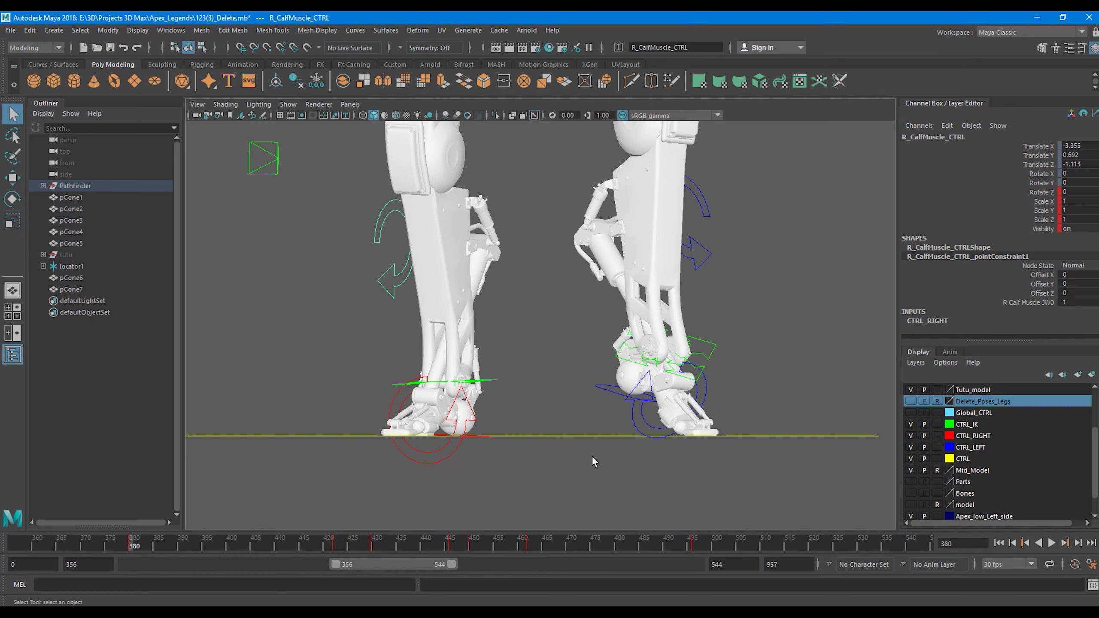
- Zoom out to the whole character, widen the playback range to 0–957, and scrub to about frame 162
scroll(654, 471, down, 6)
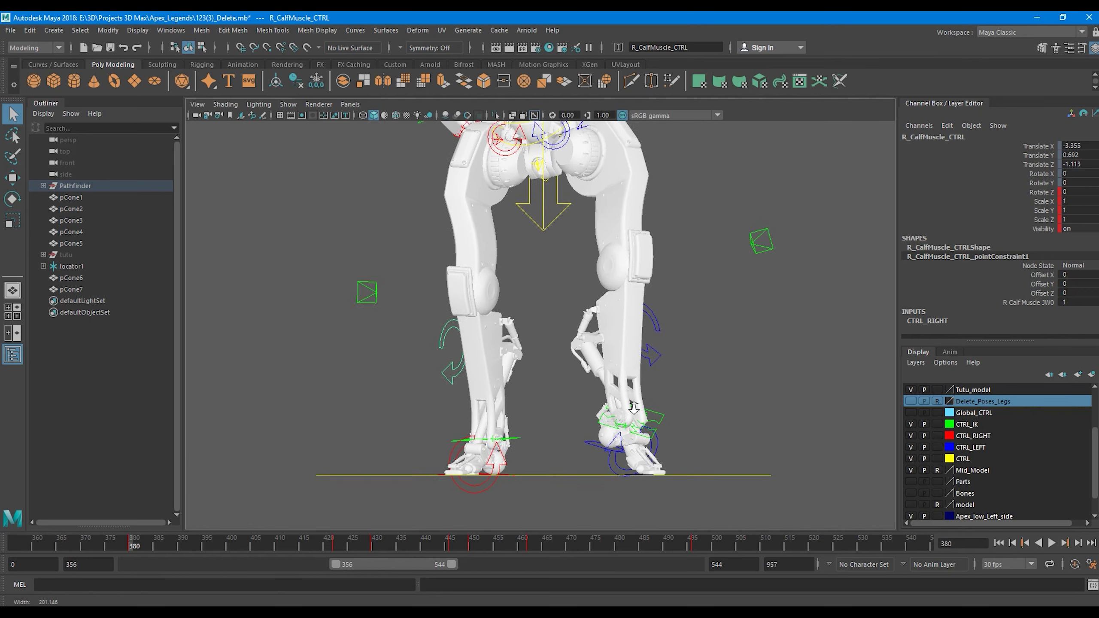
scroll(552, 312, down, 5)
alt+middle_drag(552, 312, 581, 388)
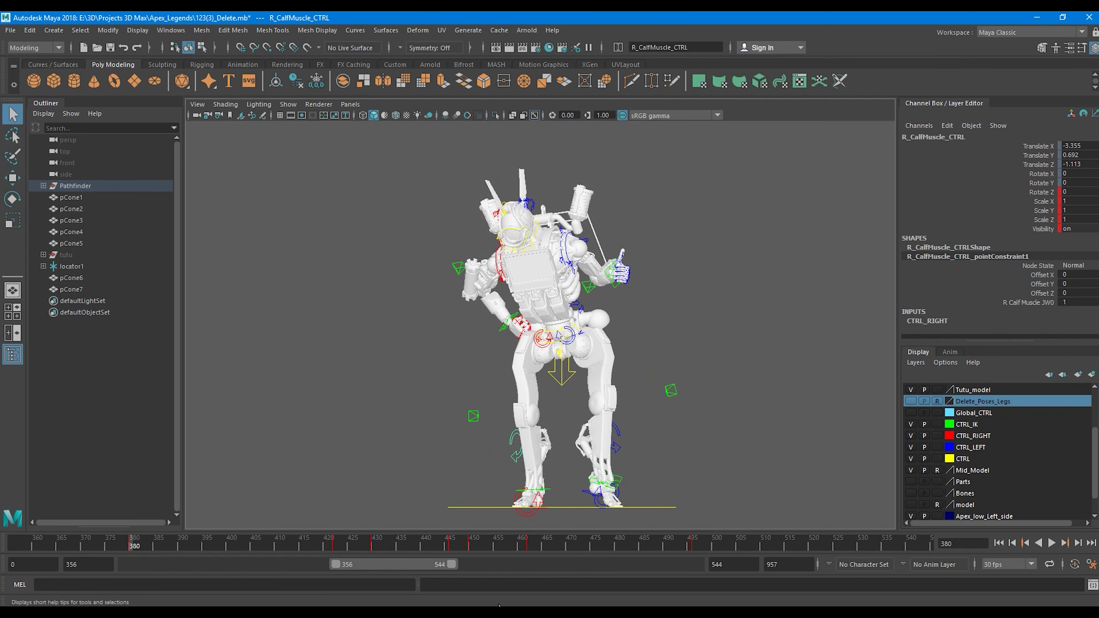
drag(336, 563, 156, 570)
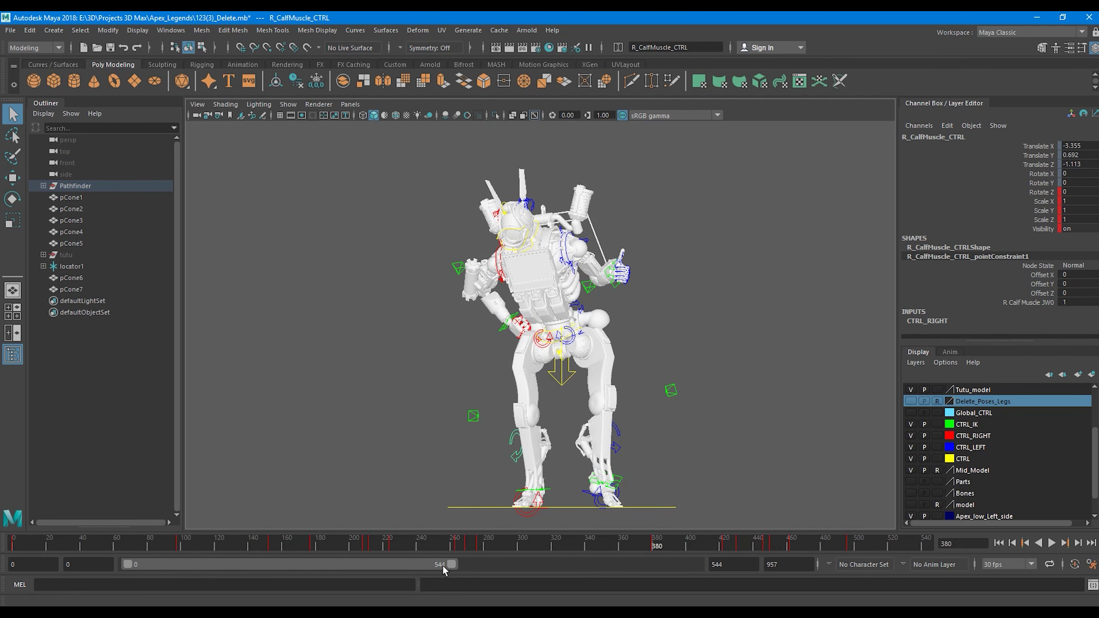
drag(450, 563, 693, 563)
drag(312, 551, 121, 546)
click(1052, 544)
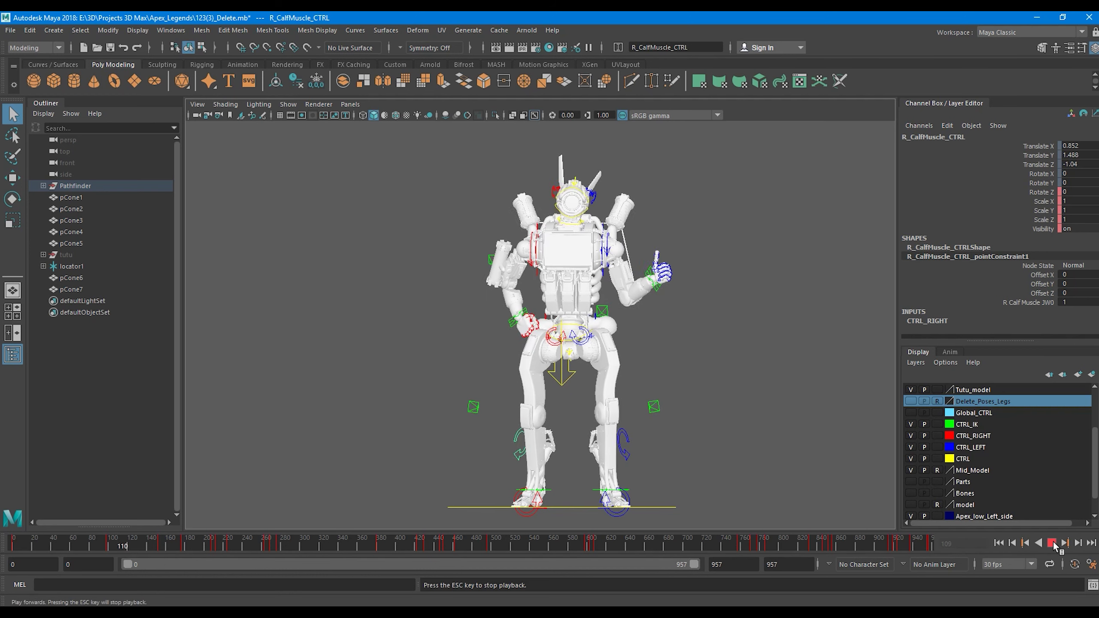
click(1053, 544)
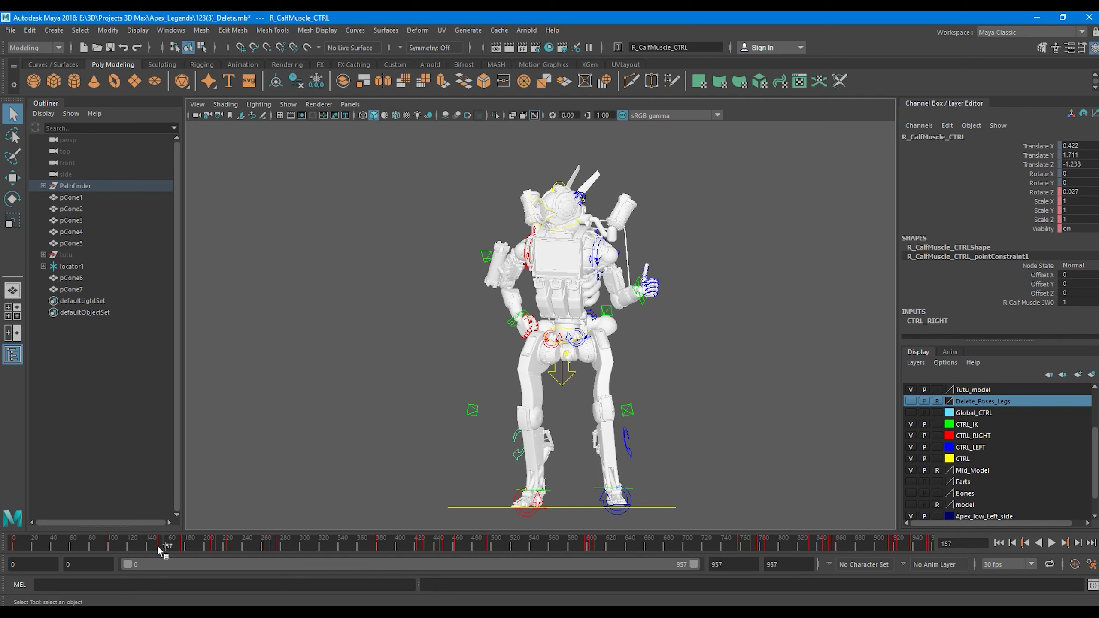
drag(163, 545, 141, 547)
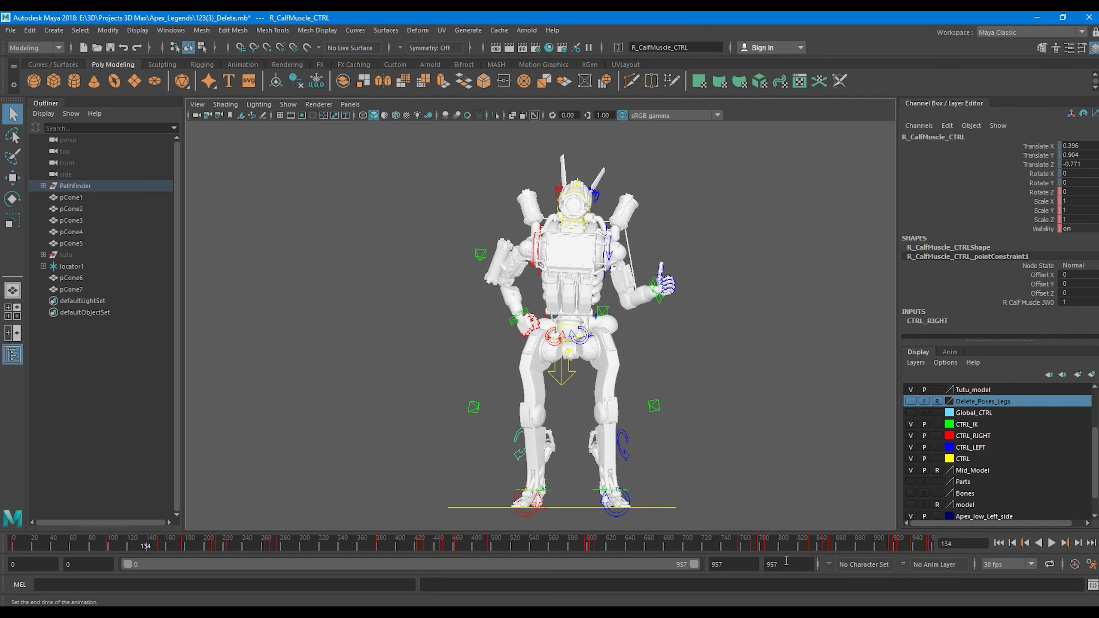
click(1051, 544)
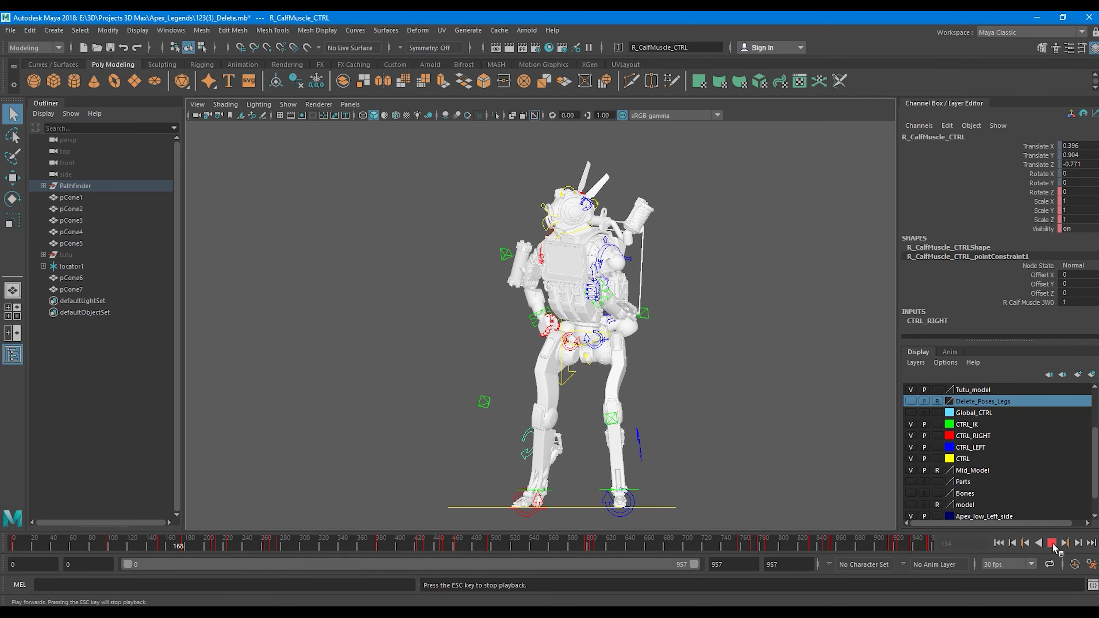
key(Escape)
- Load the earlier 123_Delete.mb scene from recent files without saving the current one
click(10, 30)
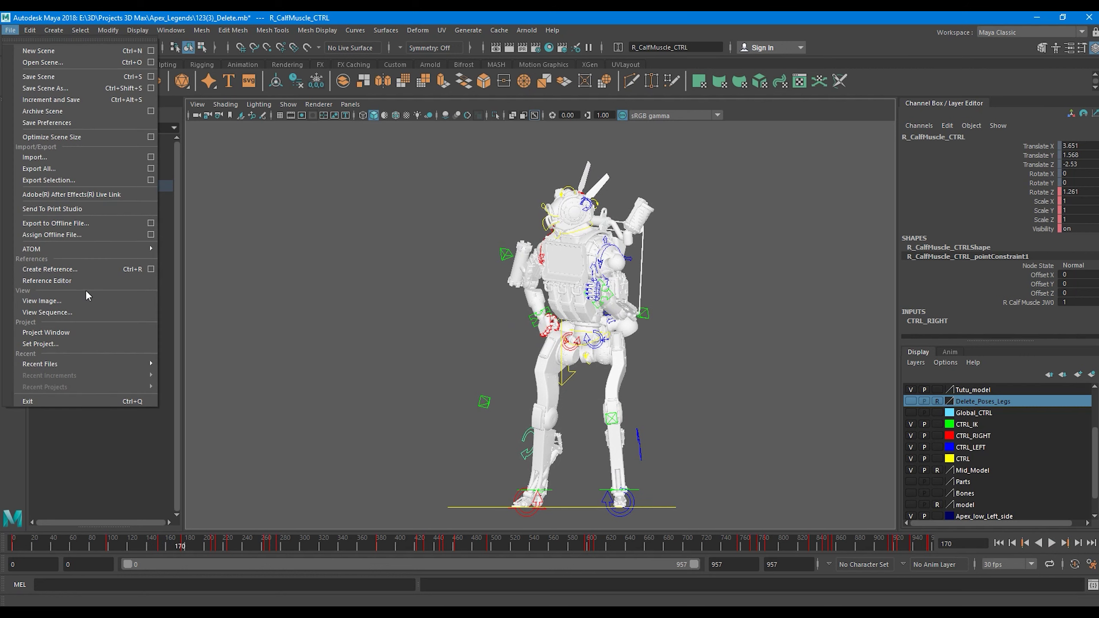
mouse_move(86, 366)
click(321, 388)
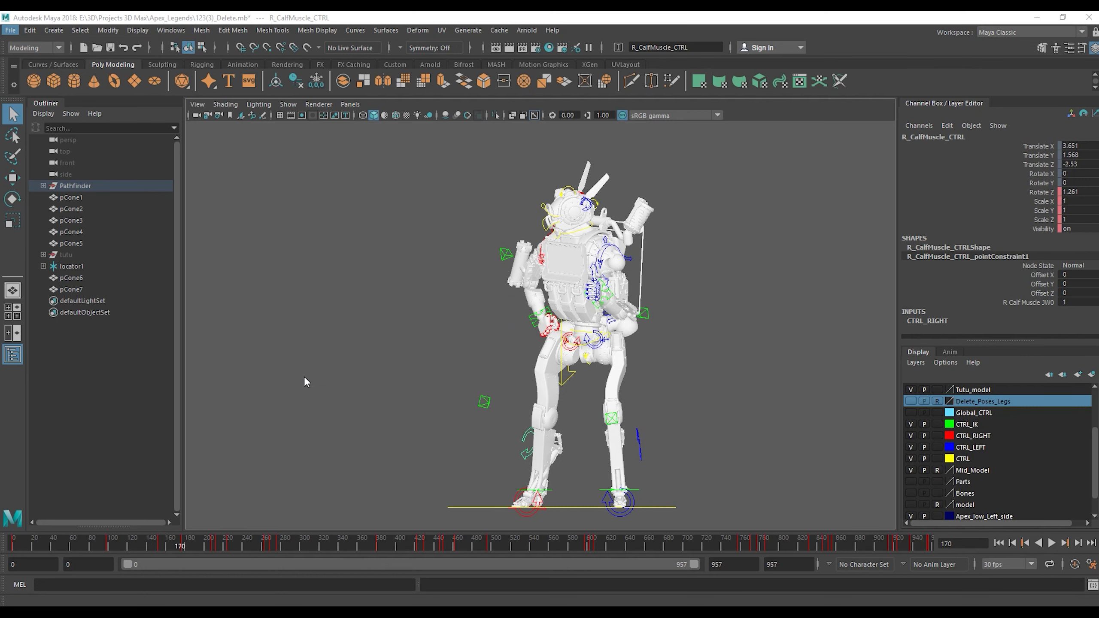
click(552, 317)
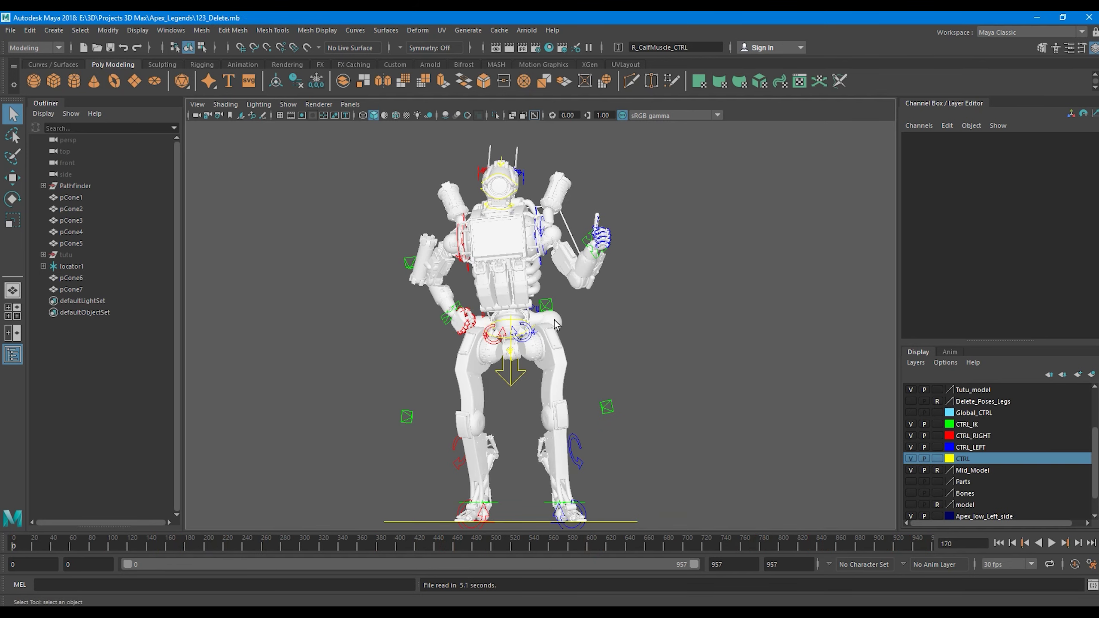
- Review the earlier animation by scrubbing and playing frames 120–216
mouse_move(127, 543)
mouse_down()
mouse_move(162, 547)
mouse_move(144, 547)
mouse_up()
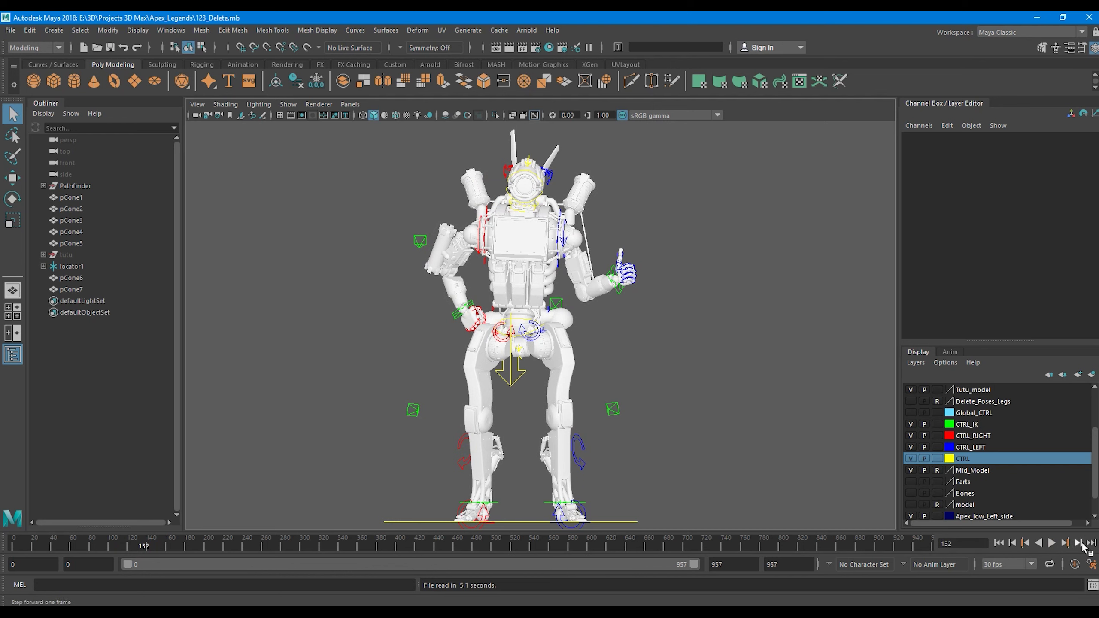
click(1051, 543)
click(1051, 544)
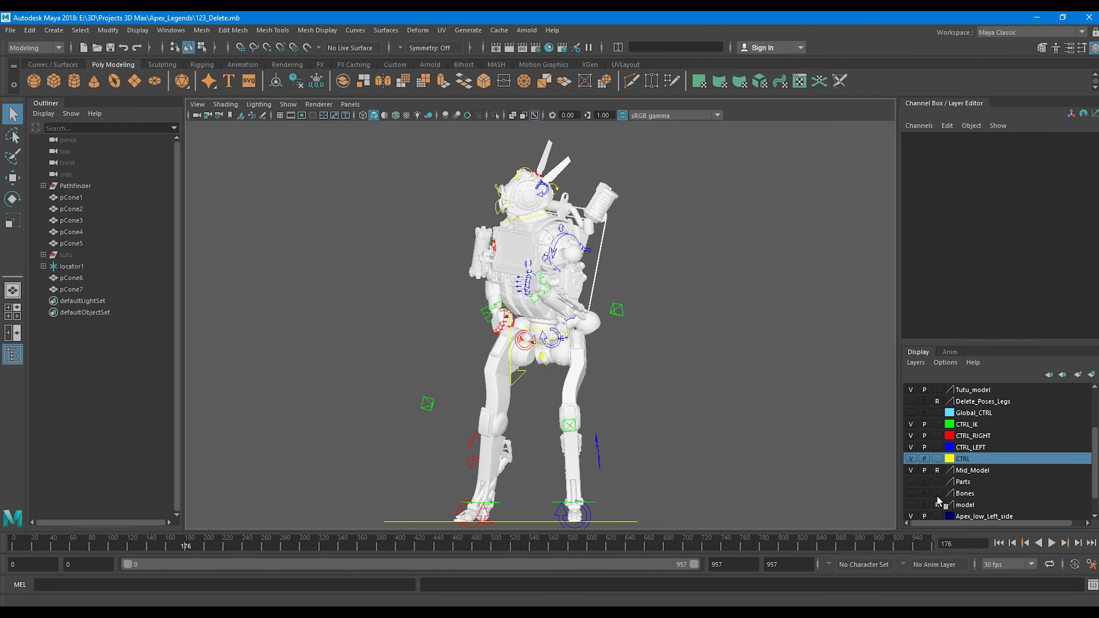
drag(184, 545, 144, 544)
key(alt+v)
key(alt+v)
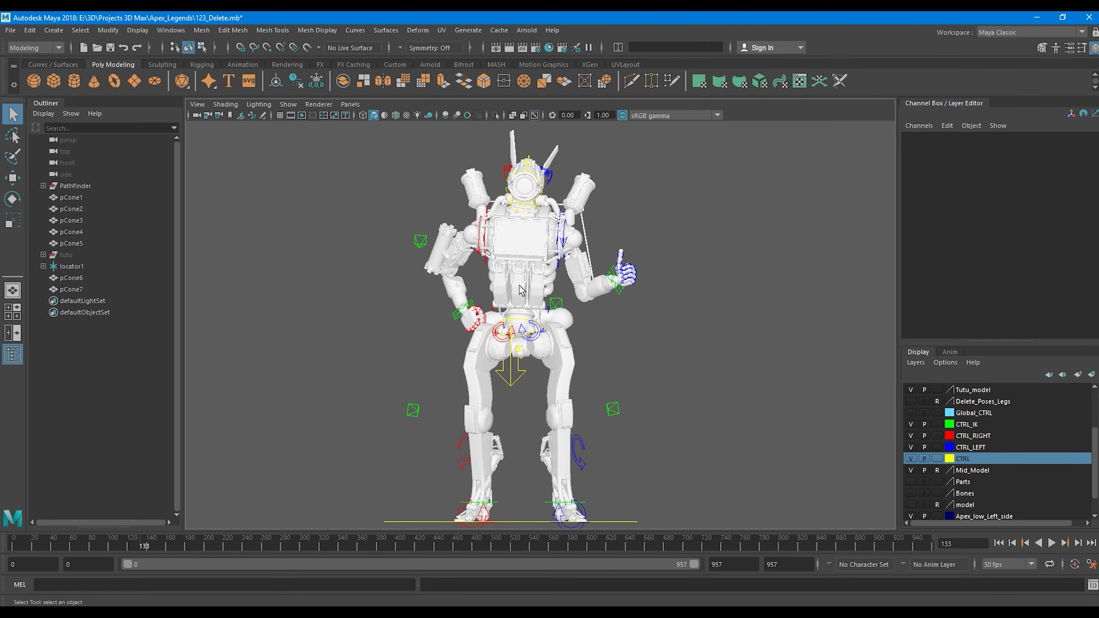
key(alt+v)
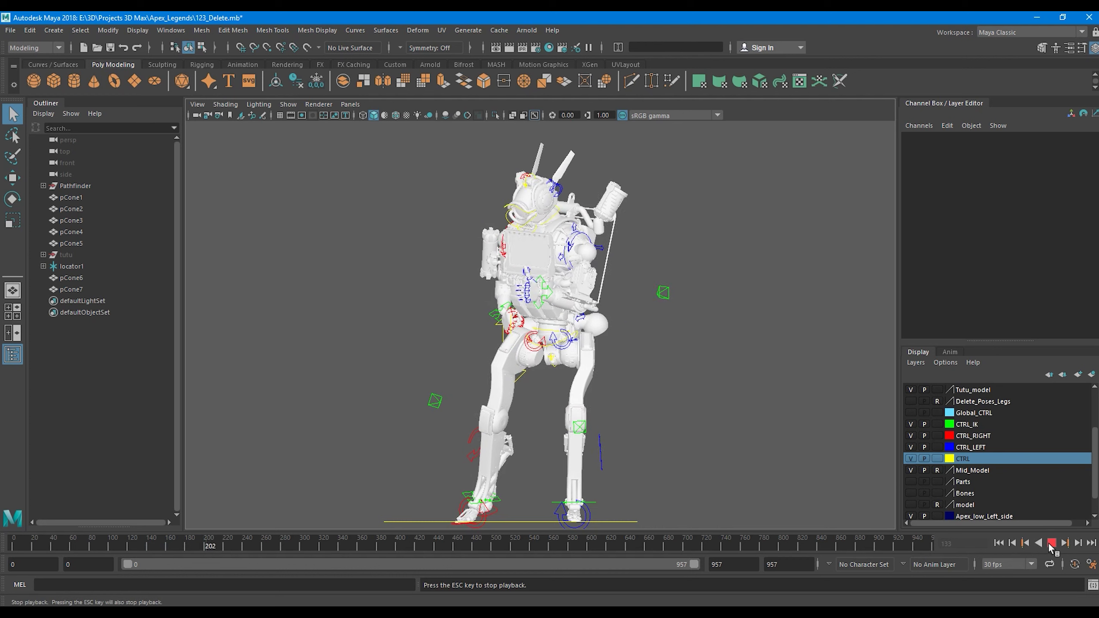
key(alt+v)
click(13, 32)
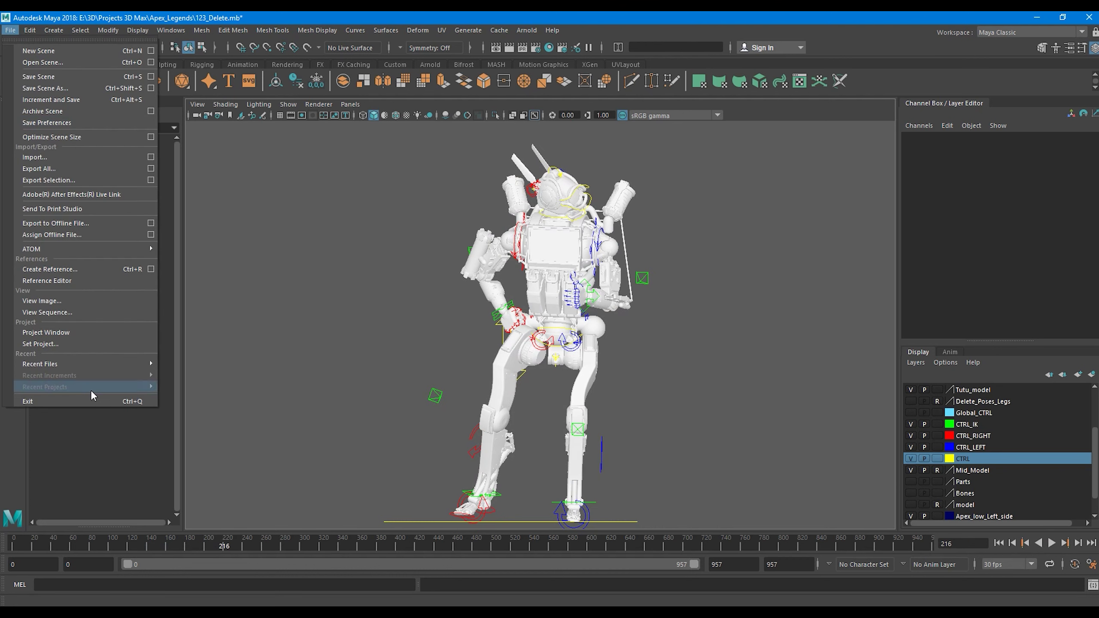
- Reopen the revised 123(3)_Delete.mb scene, discarding changes to the earlier one
mouse_move(113, 363)
click(246, 376)
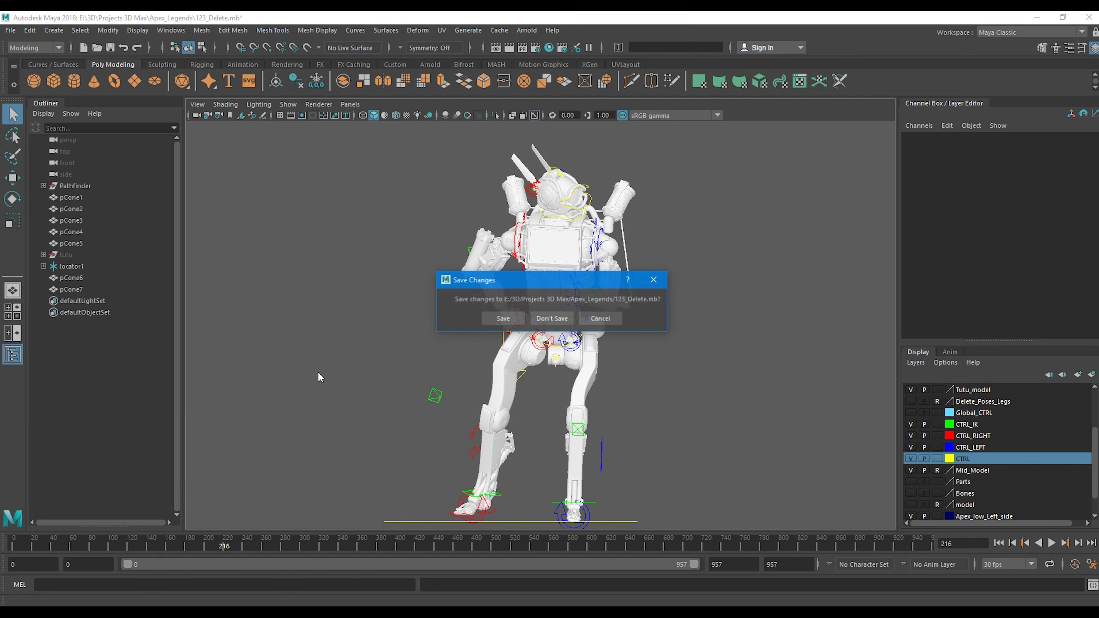
click(557, 327)
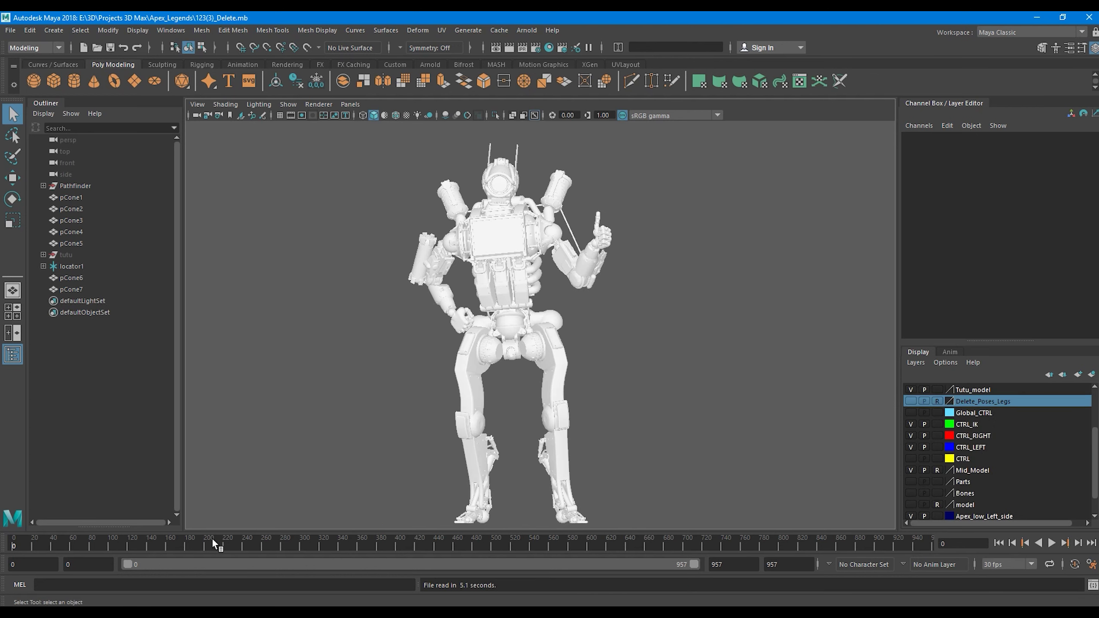
- Play the revised animation from frame 140 to 338 and turn on CTRL layer visibility
drag(163, 545, 143, 546)
click(1051, 543)
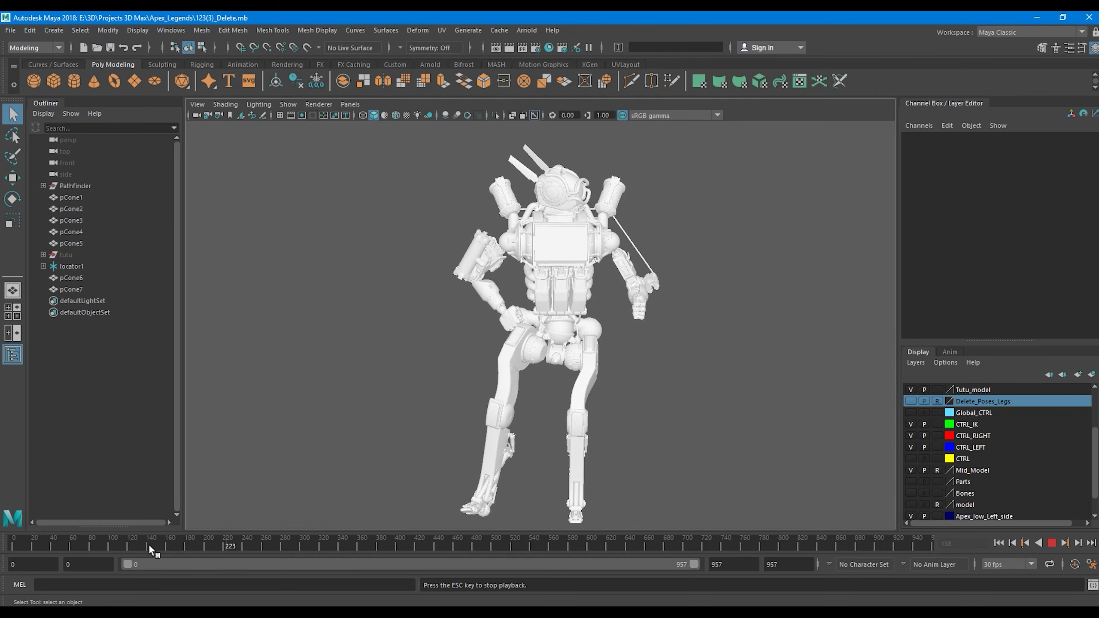
drag(148, 544, 134, 545)
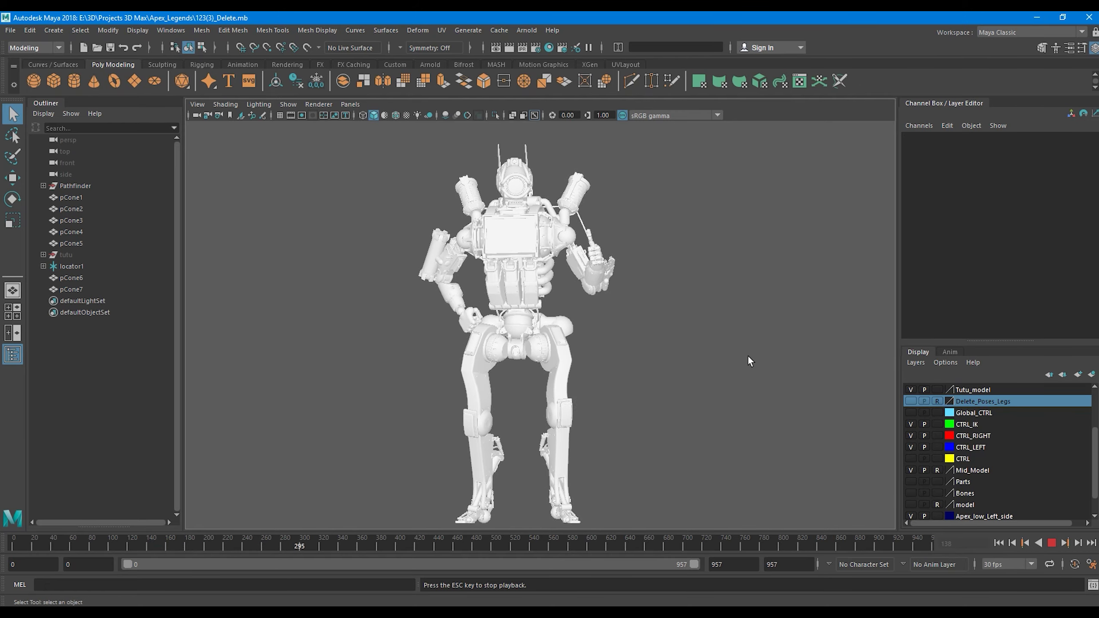
click(1050, 543)
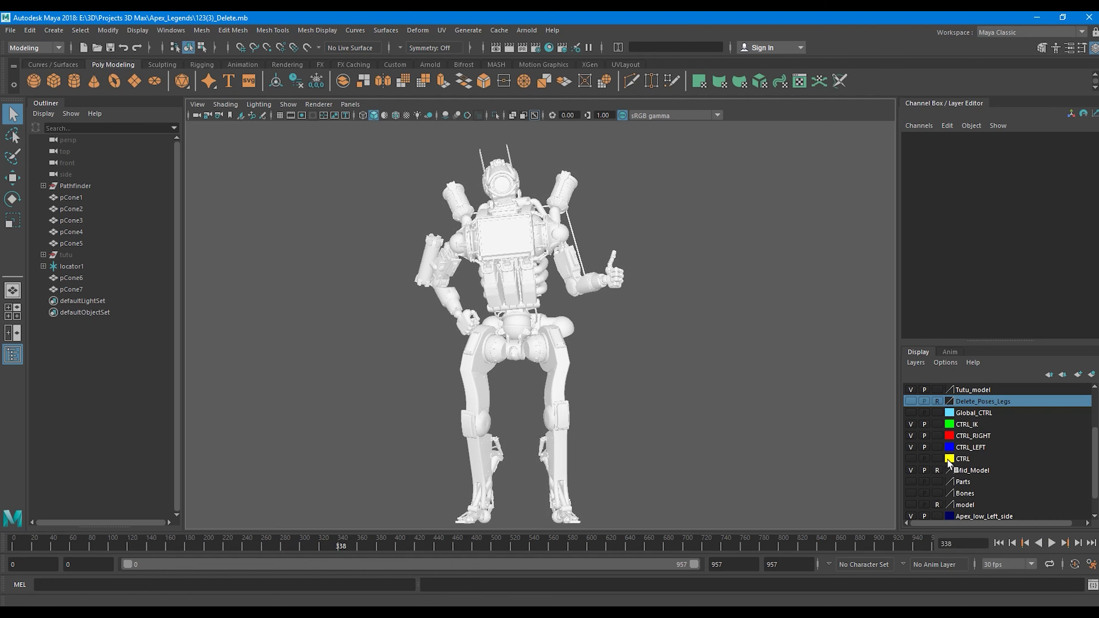
click(911, 458)
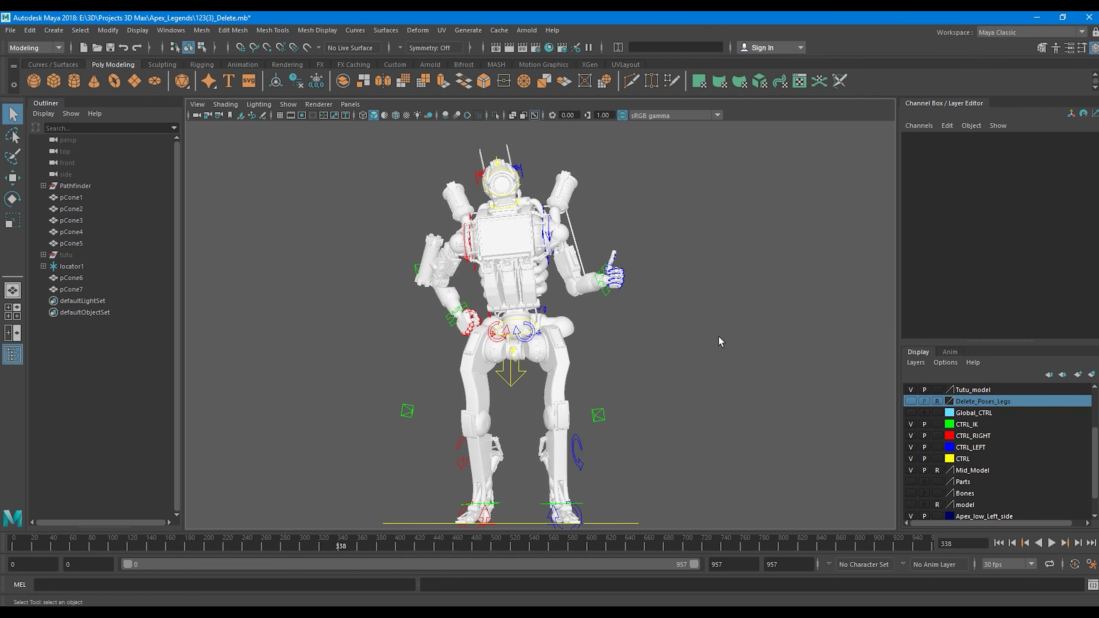
- Select Neck_CTRL, narrow the playback range to frames 687–835, and play the head shake
click(490, 209)
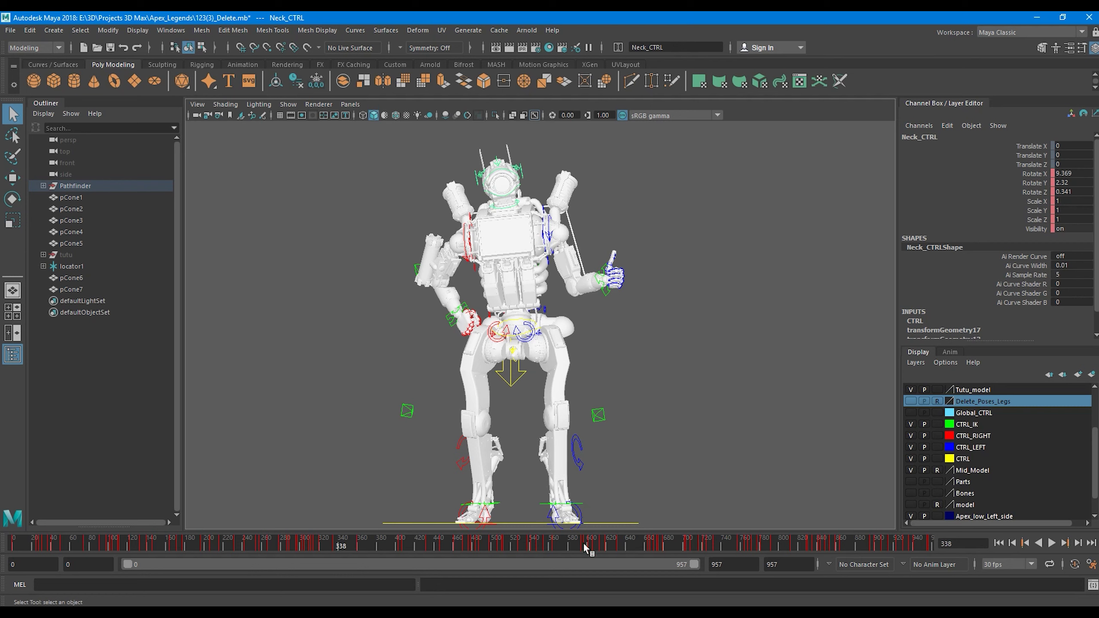
drag(583, 543, 761, 562)
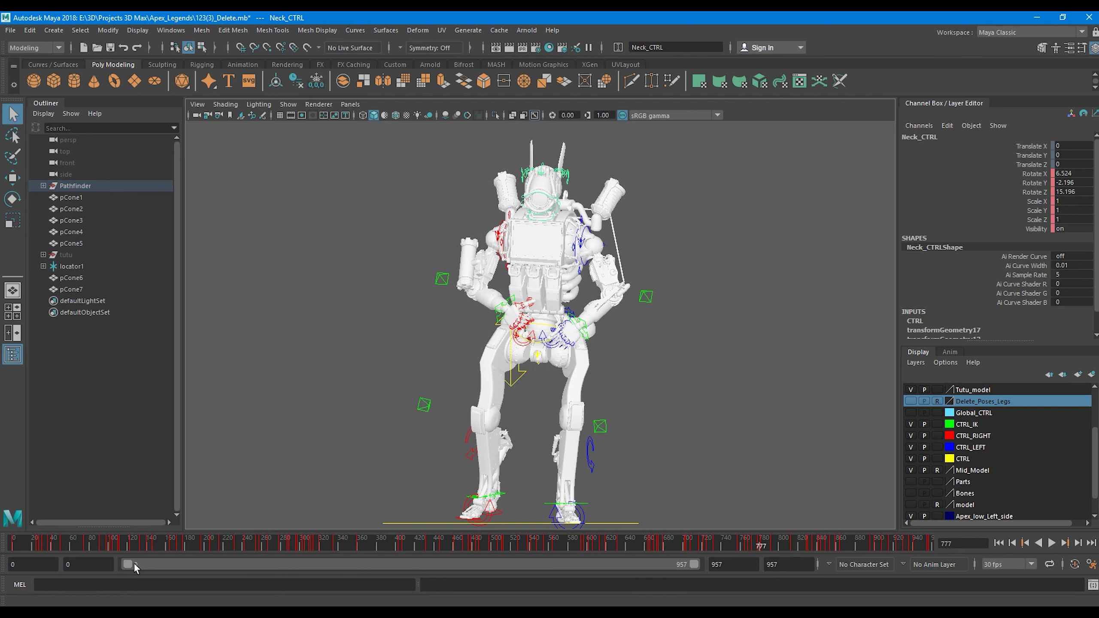
drag(134, 564, 527, 567)
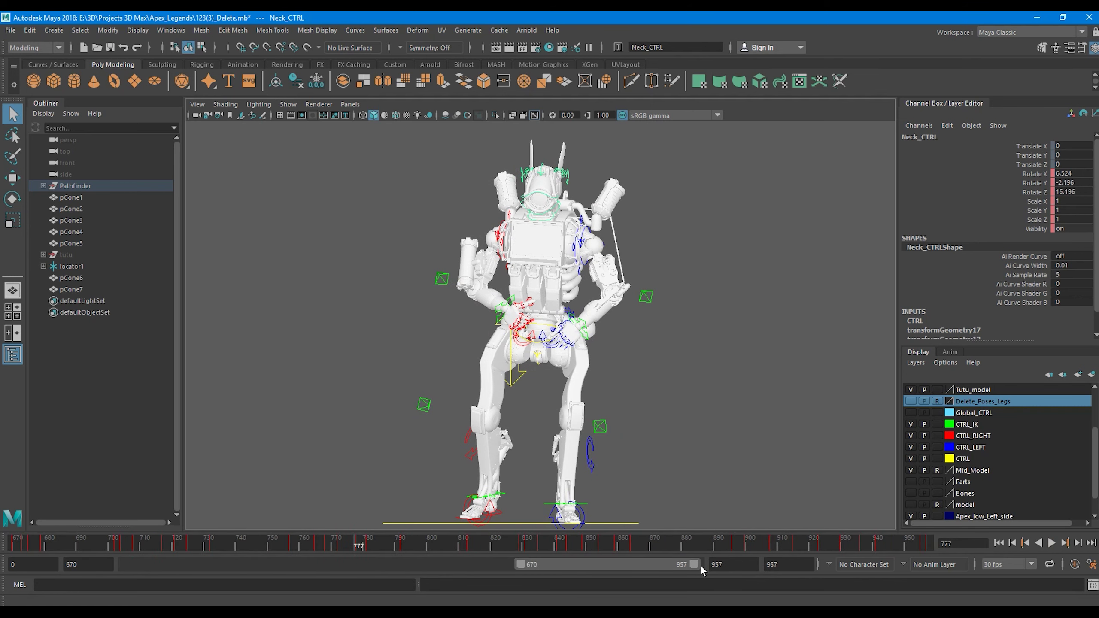
drag(695, 565, 621, 567)
drag(520, 564, 595, 551)
key(alt+v)
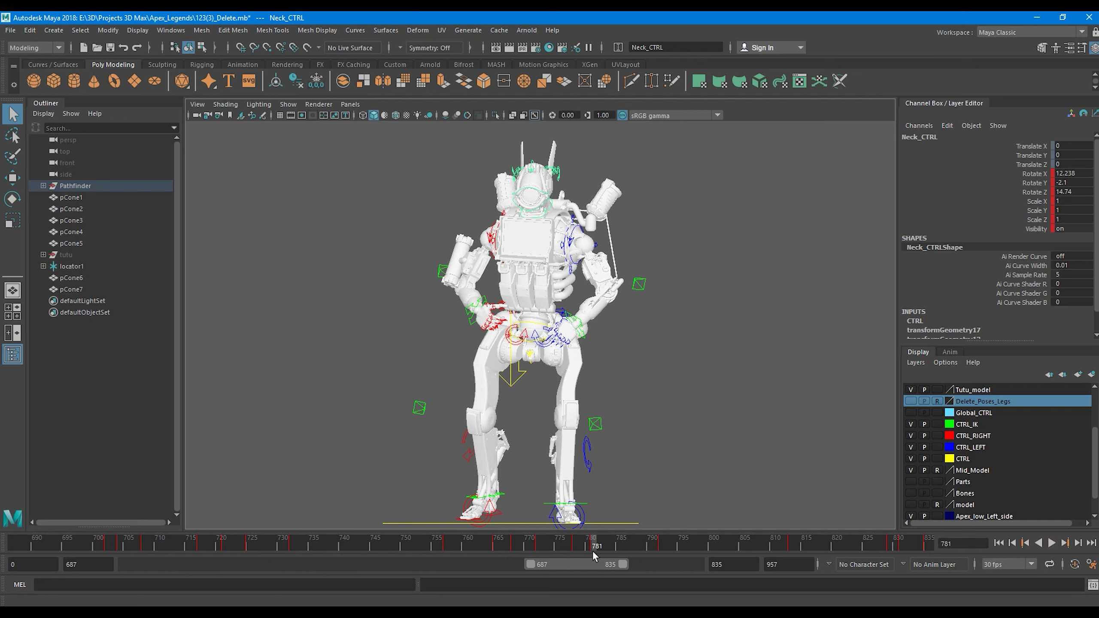
key(e)
drag(559, 237, 573, 249)
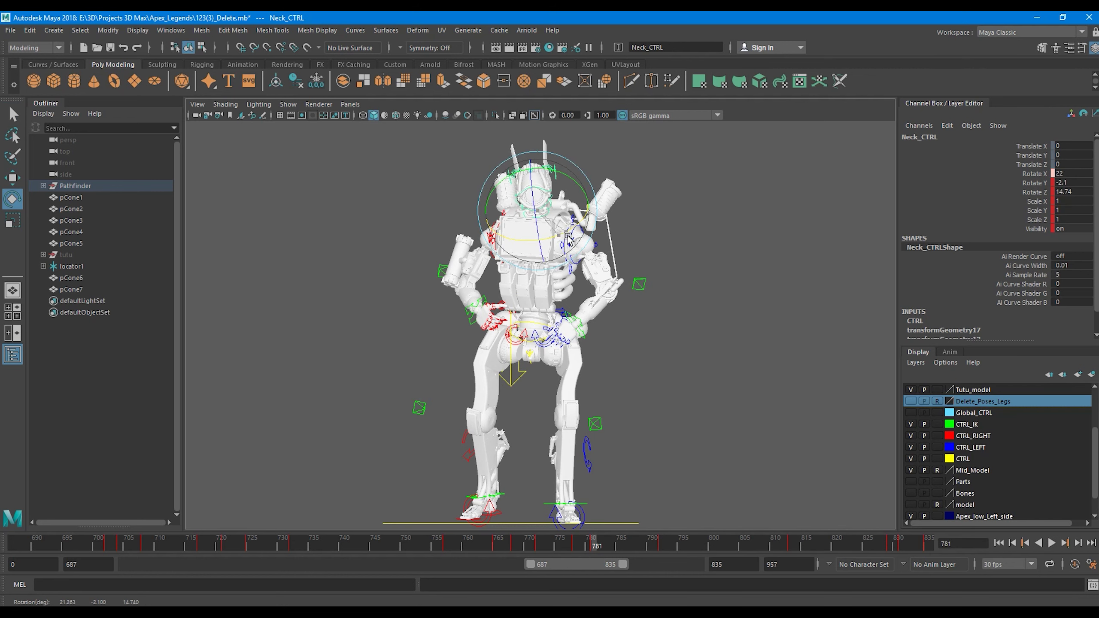
key(ctrl+z)
key(alt+v)
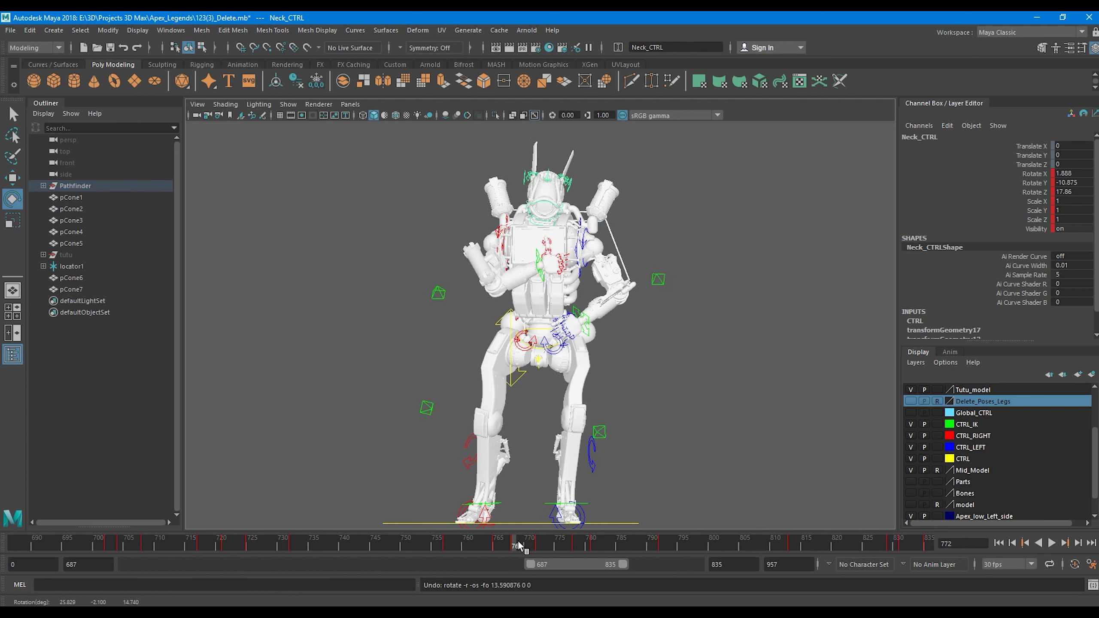
click(546, 546)
mouse_move(546, 547)
mouse_down()
mouse_move(510, 548)
mouse_move(541, 548)
mouse_up()
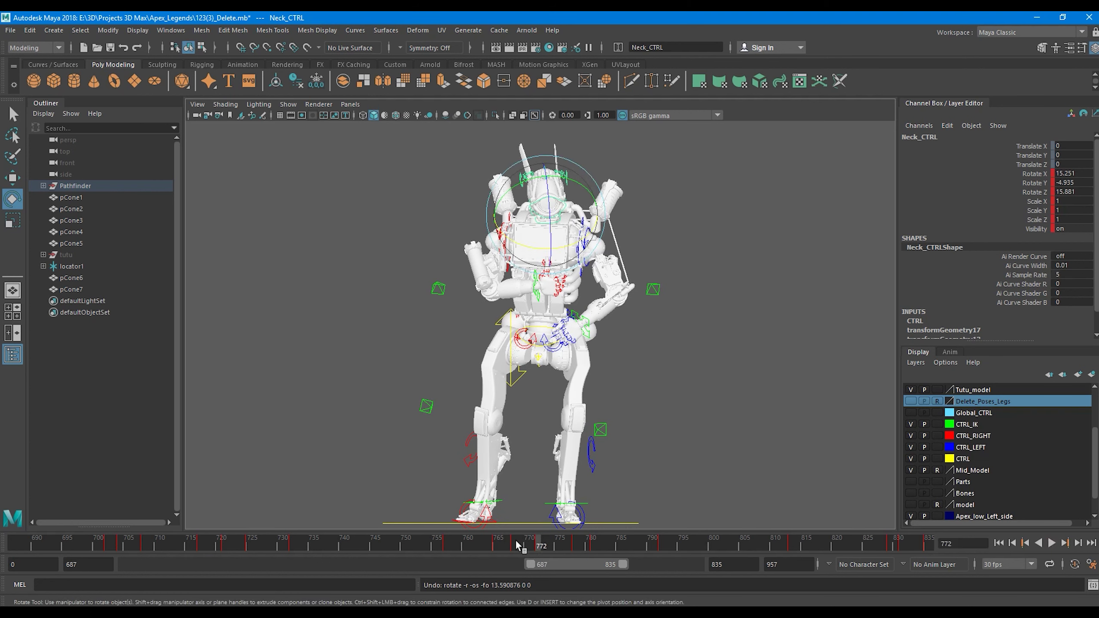
drag(519, 546, 573, 548)
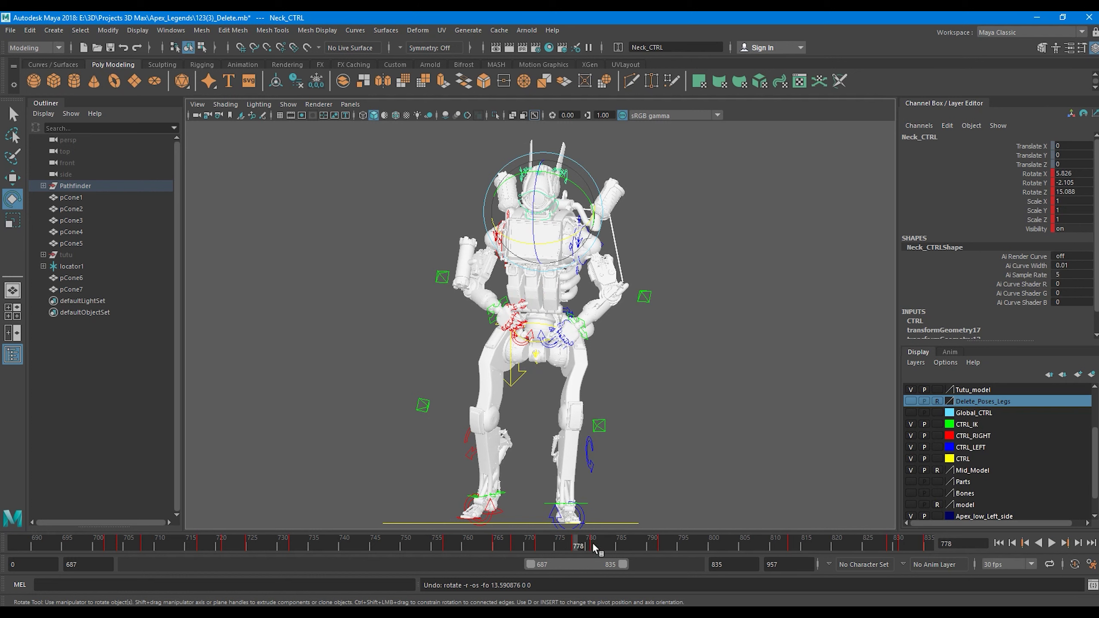
drag(597, 549, 580, 548)
click(537, 547)
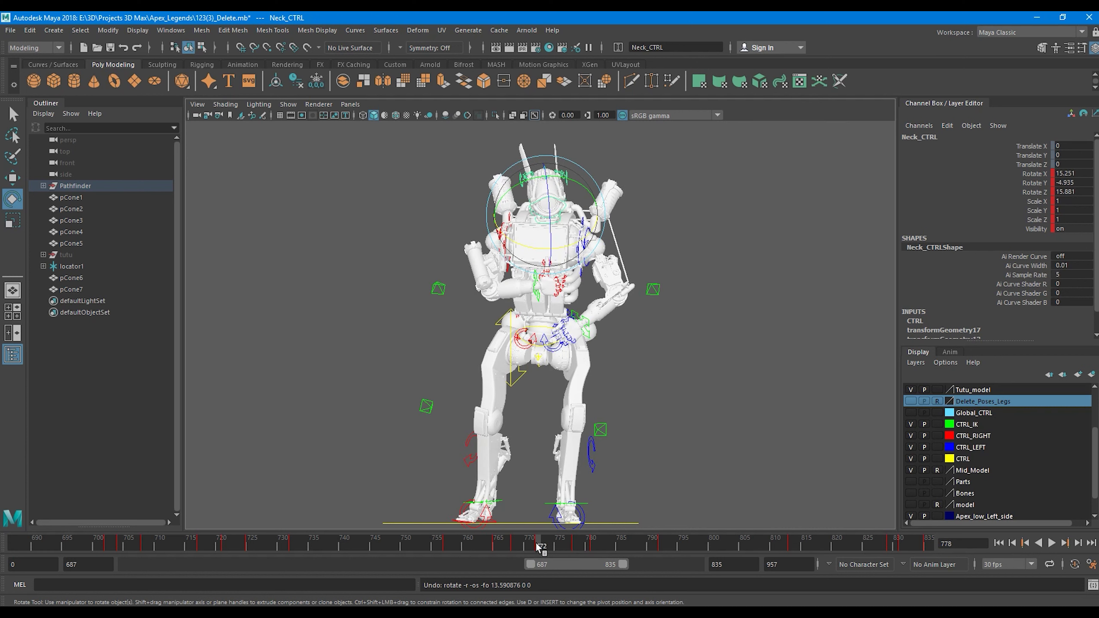
drag(541, 548, 575, 548)
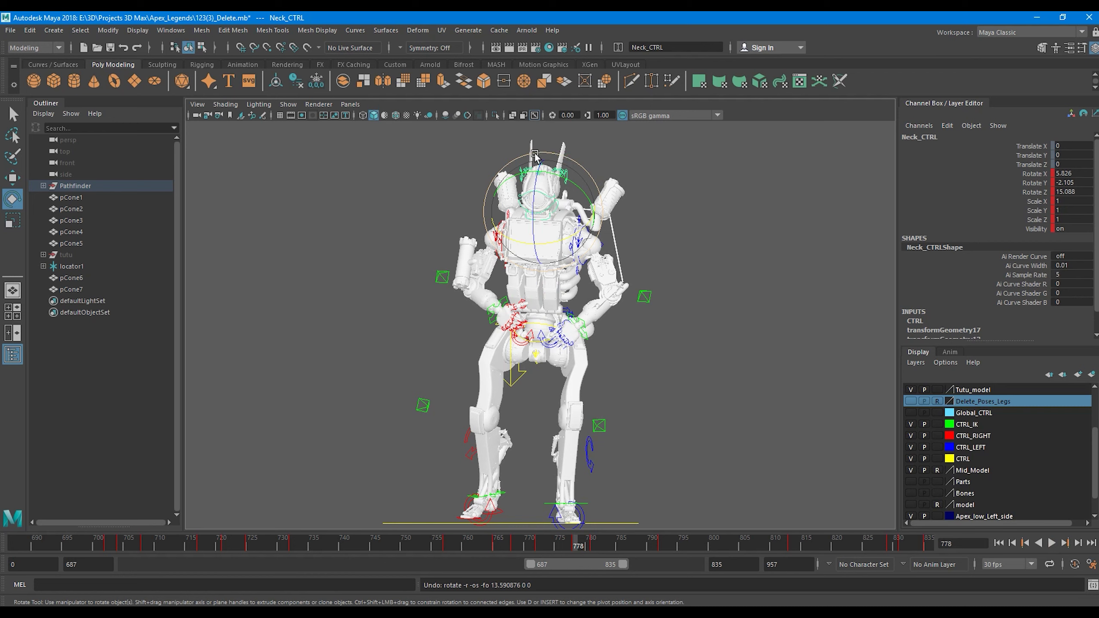
drag(507, 548, 470, 551)
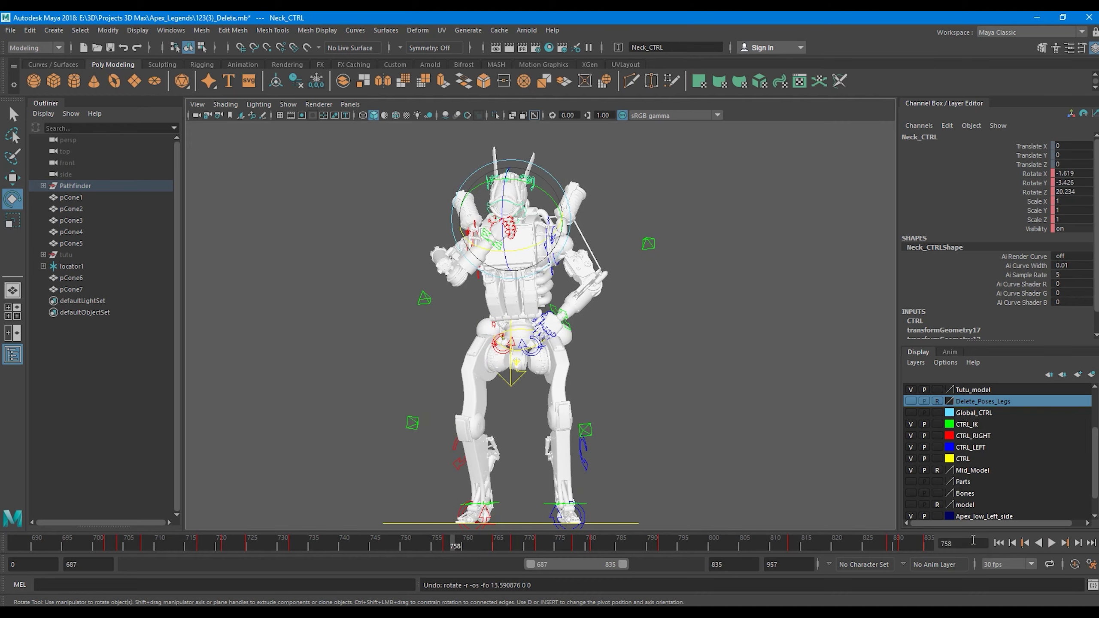
click(1052, 544)
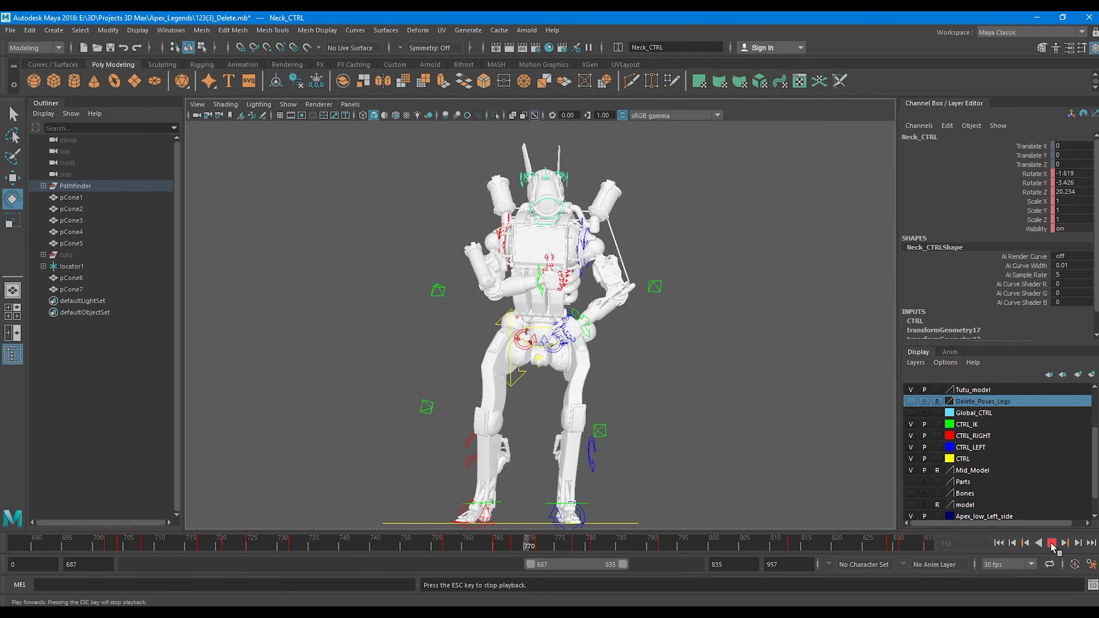
- Replay the revised head shake between frames 765 and 816, stopping at frame 816
click(1052, 544)
drag(510, 549, 541, 549)
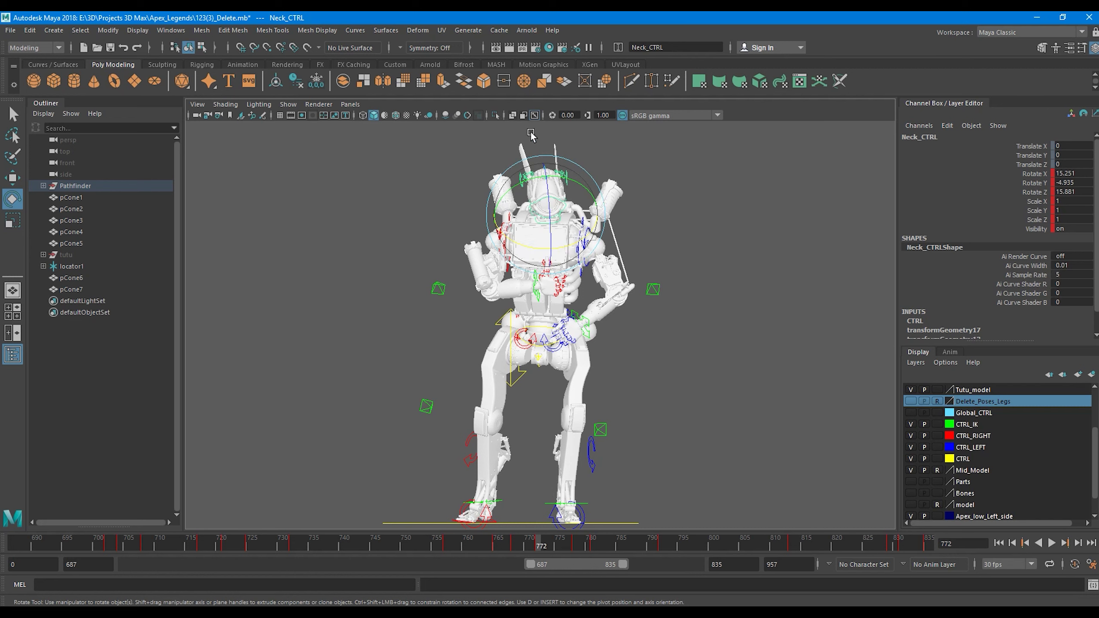
drag(542, 548, 455, 548)
click(1051, 544)
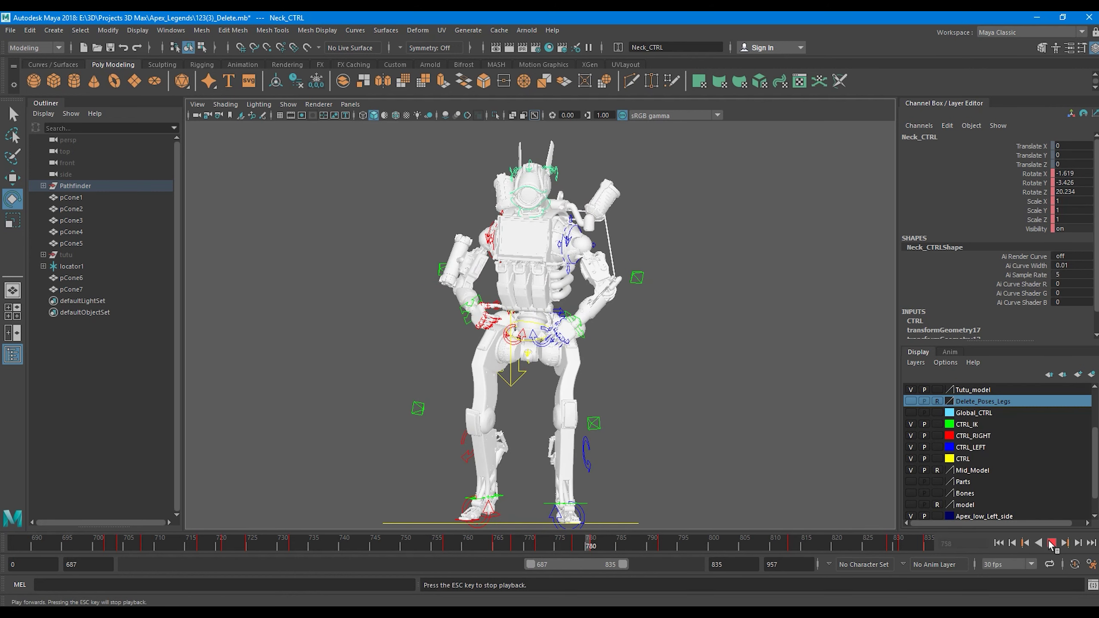
click(1051, 545)
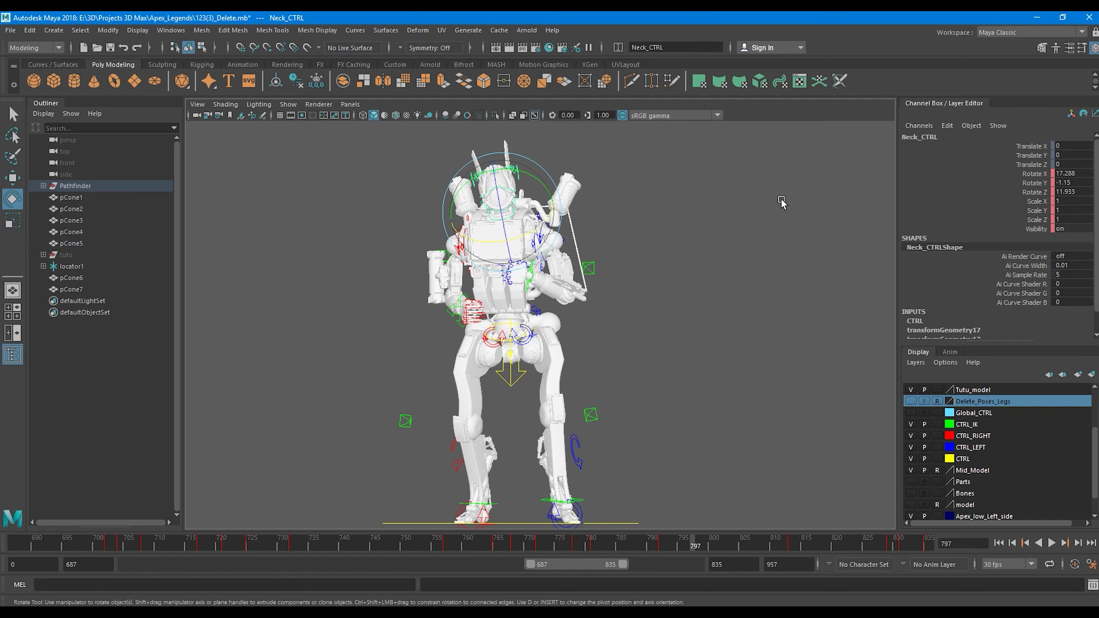
click(498, 544)
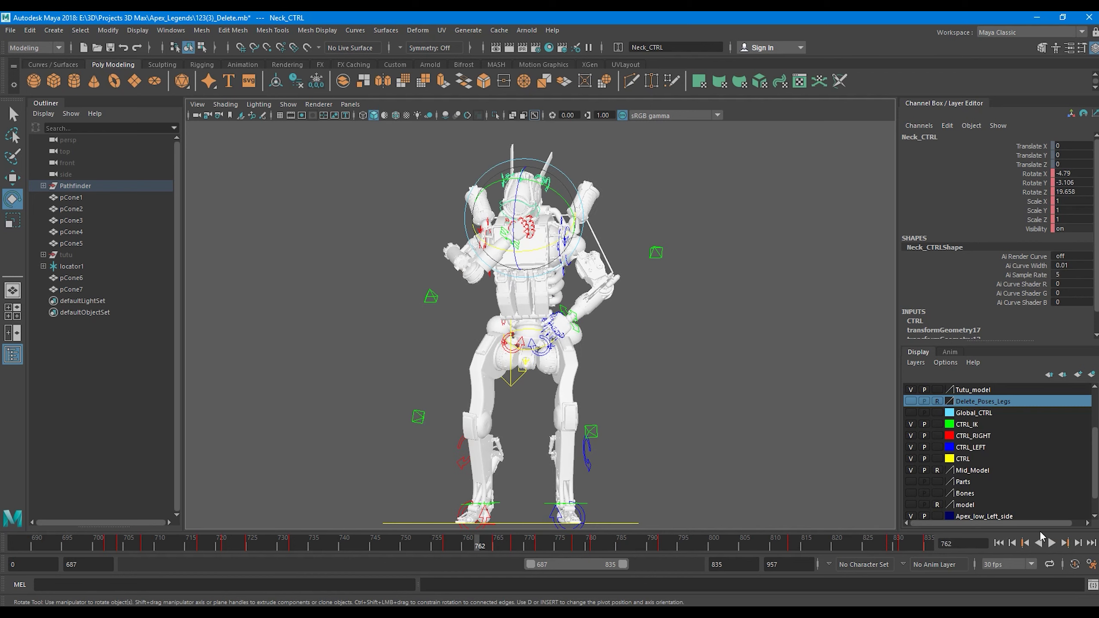
click(1052, 545)
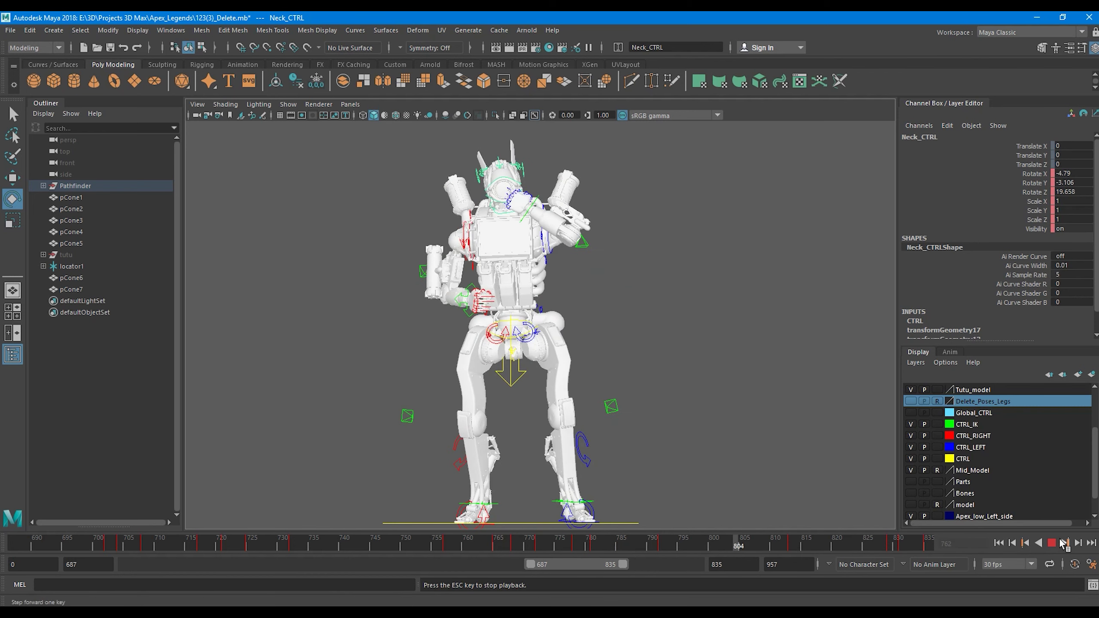
key(Escape)
- Reload 123_Delete.mb without saving and scrub its animation to about frame 837
click(10, 30)
mouse_move(126, 363)
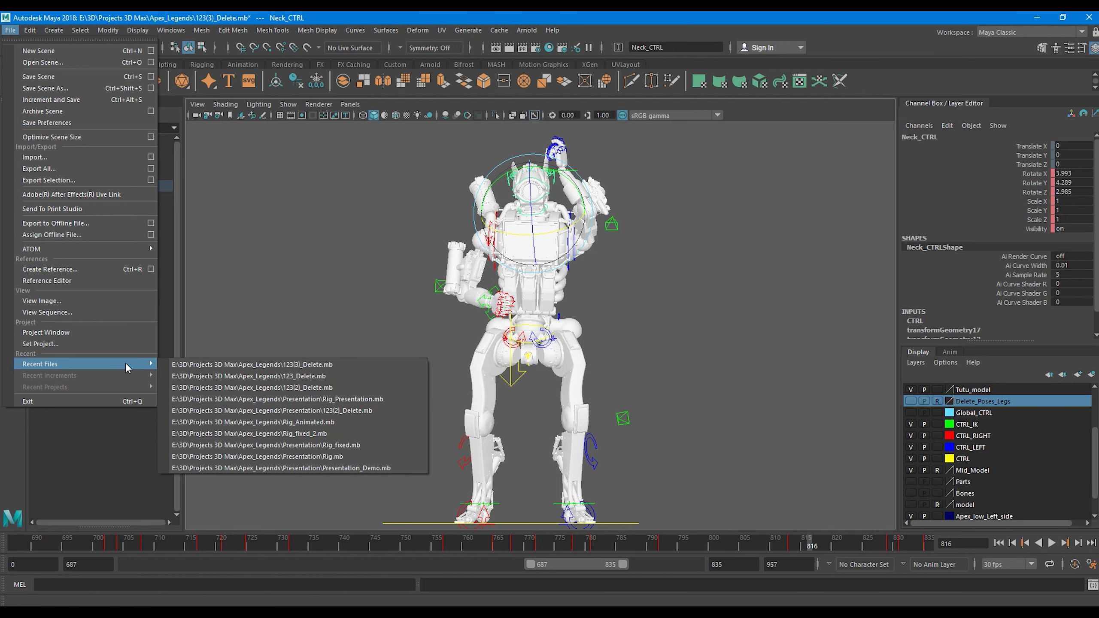
click(264, 379)
click(558, 319)
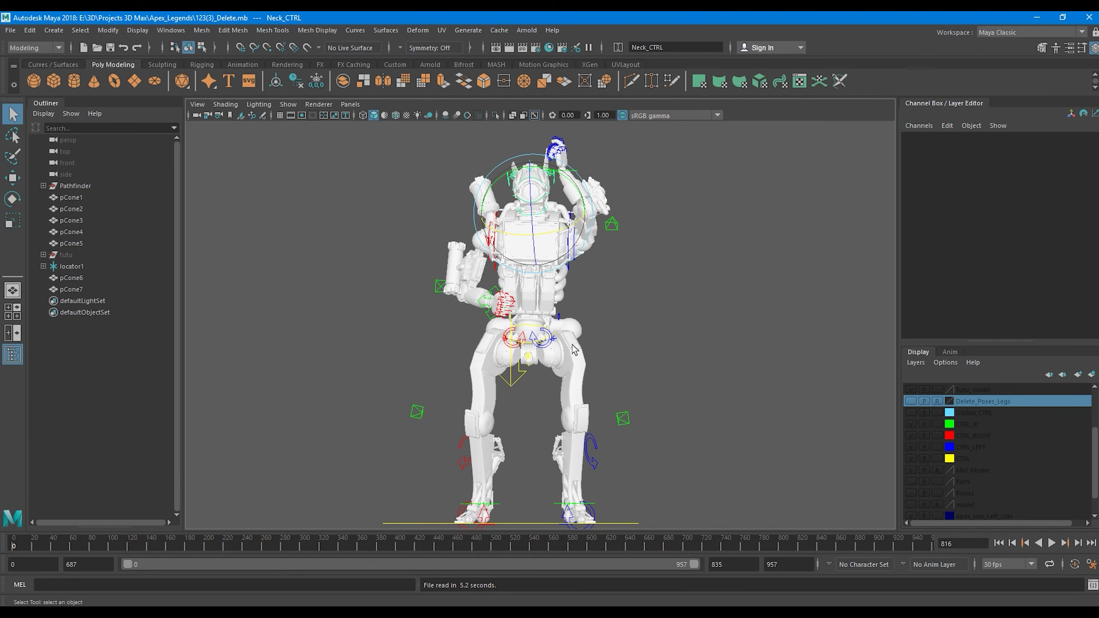
mouse_move(714, 539)
mouse_down()
mouse_move(883, 548)
mouse_move(721, 550)
mouse_up()
- Play the earlier head shake repeatedly from frame 738, stopping around frames 783–795
click(1051, 544)
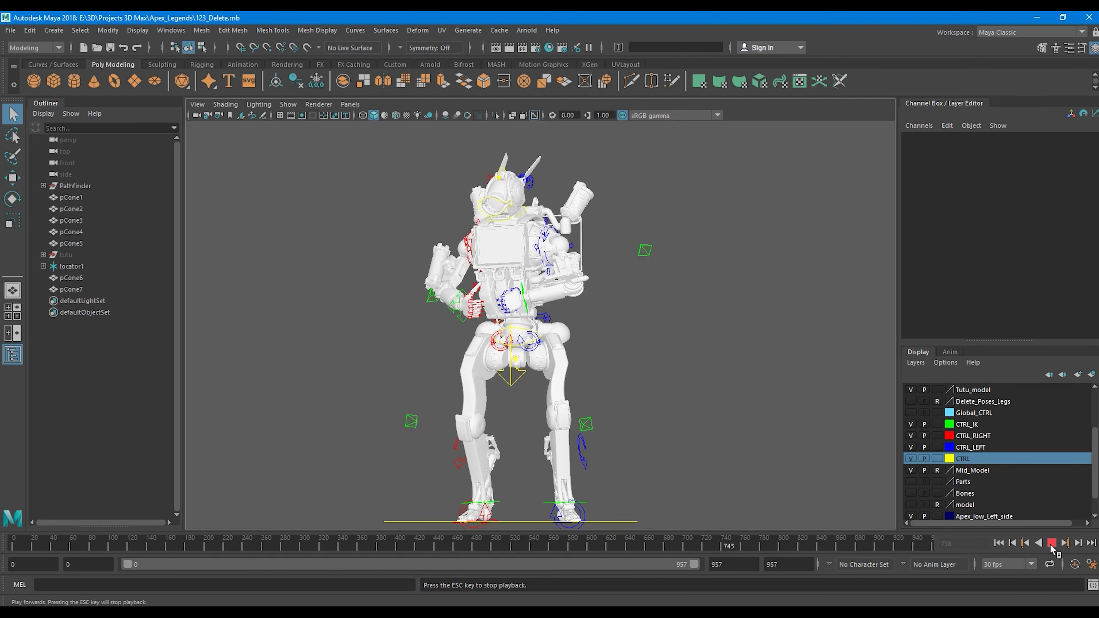
click(1051, 544)
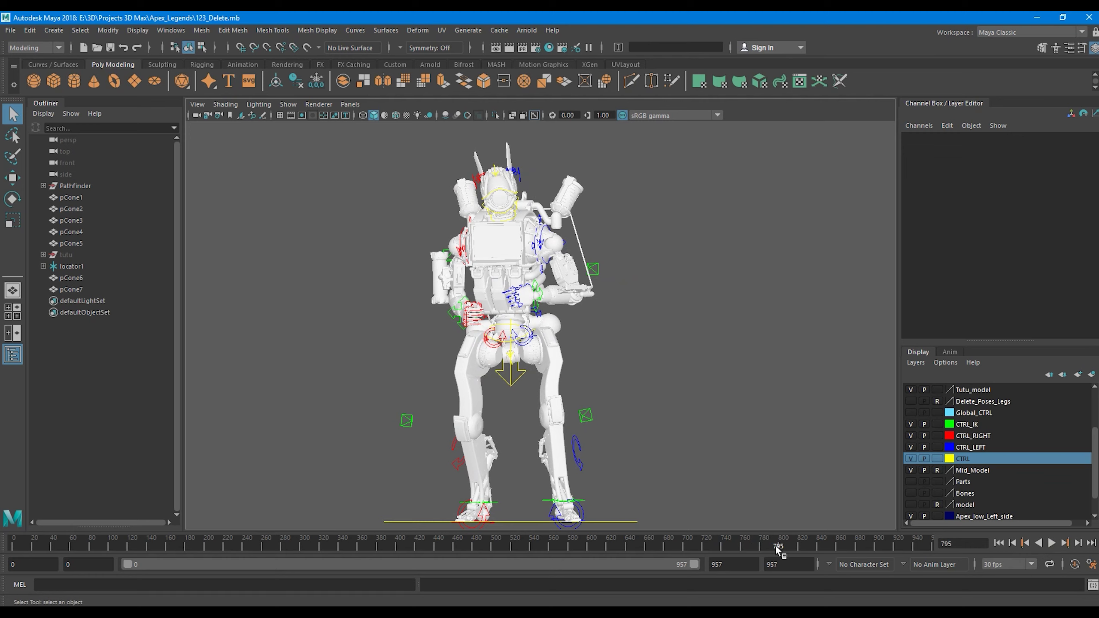
drag(775, 546, 724, 548)
click(1051, 544)
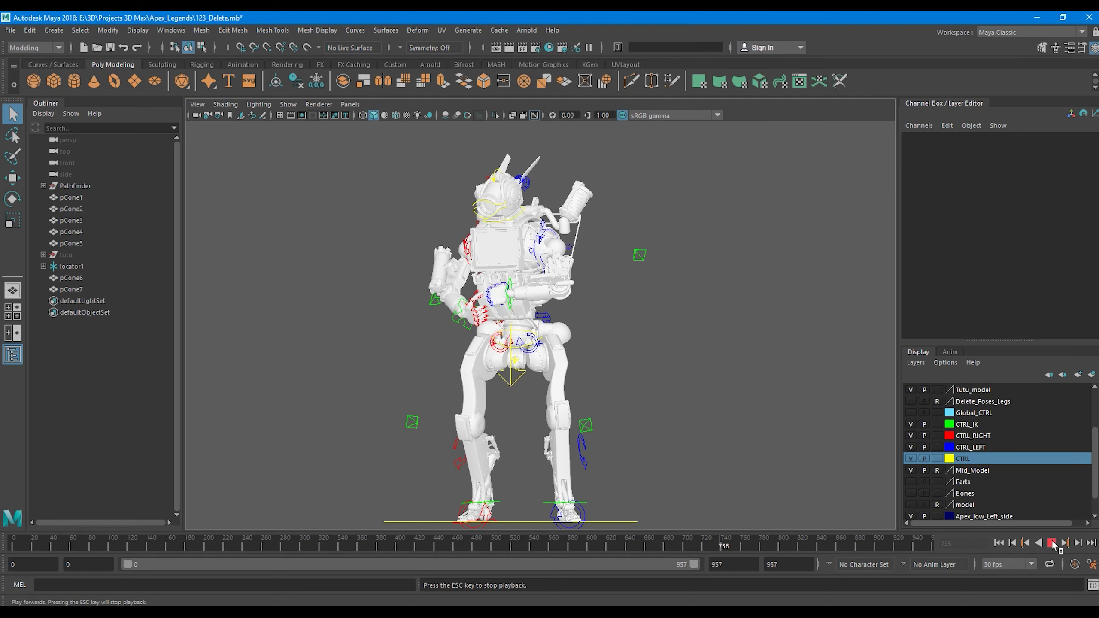
click(1051, 543)
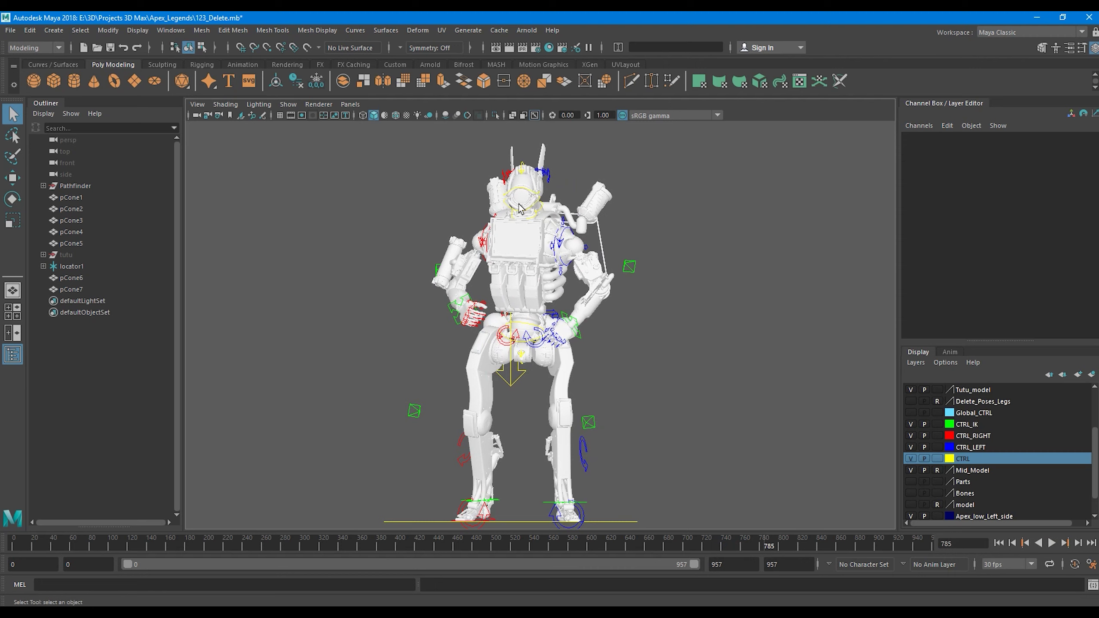
key(alt+v)
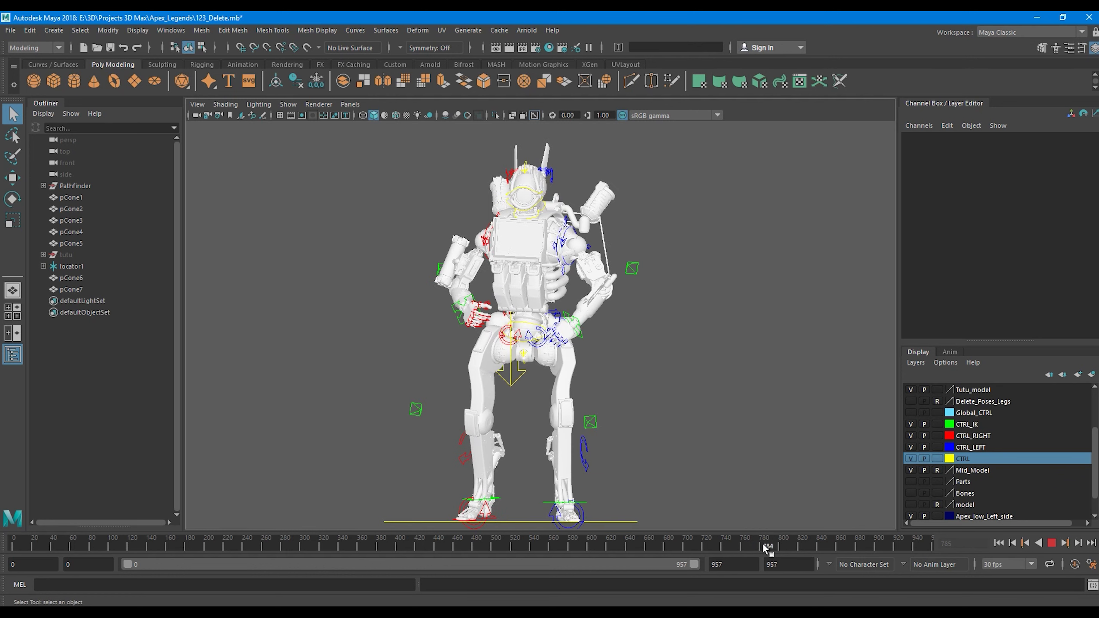
click(767, 544)
key(alt+v)
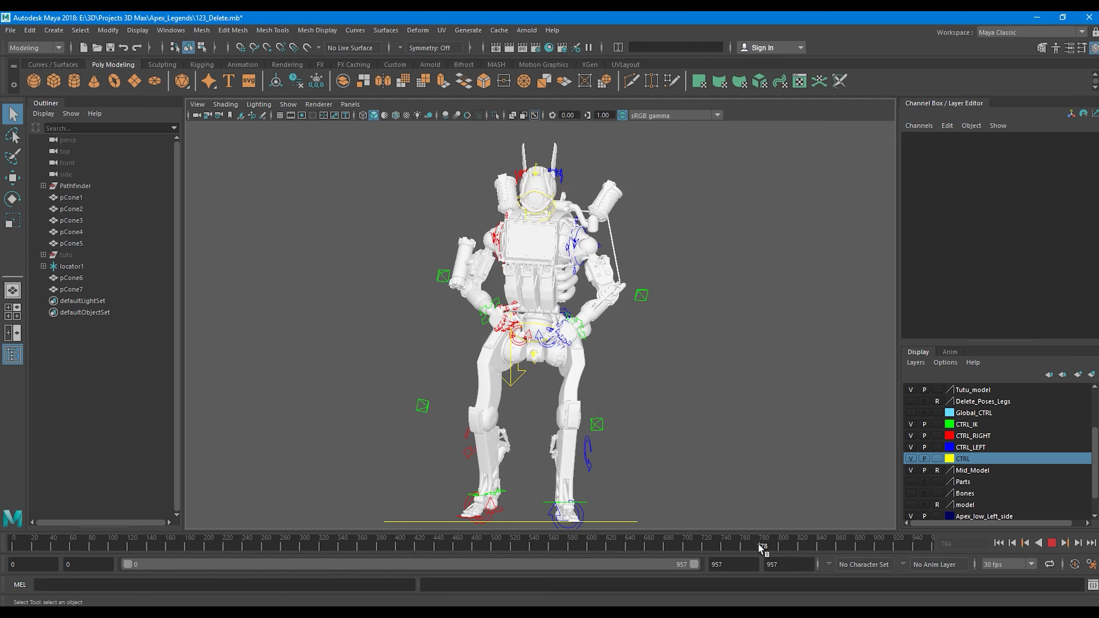
click(765, 544)
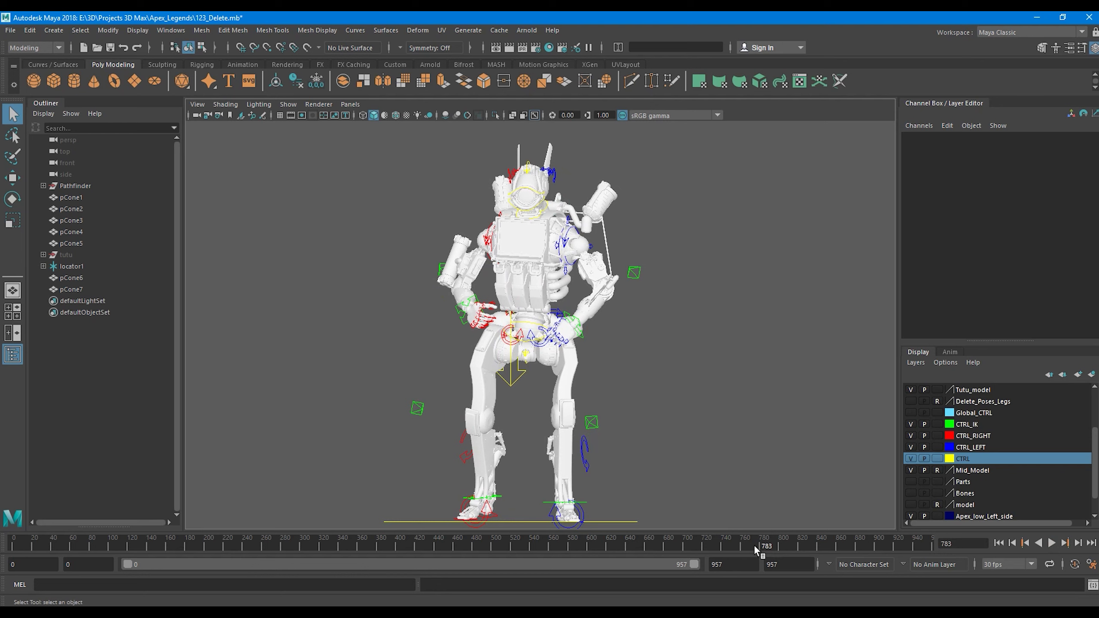
key(alt+v)
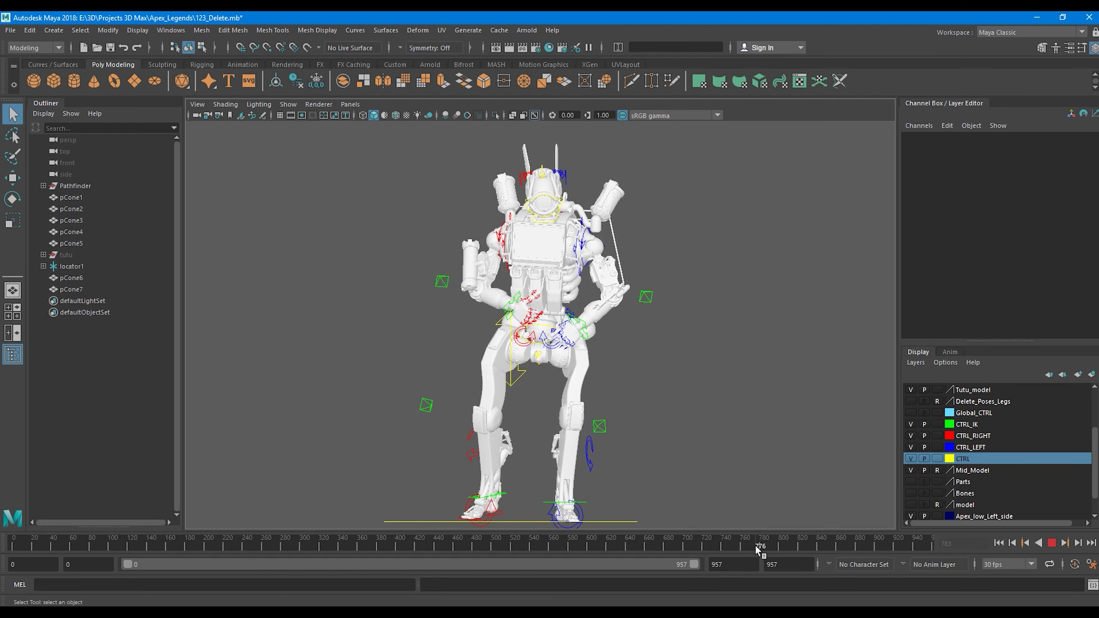
key(alt+v)
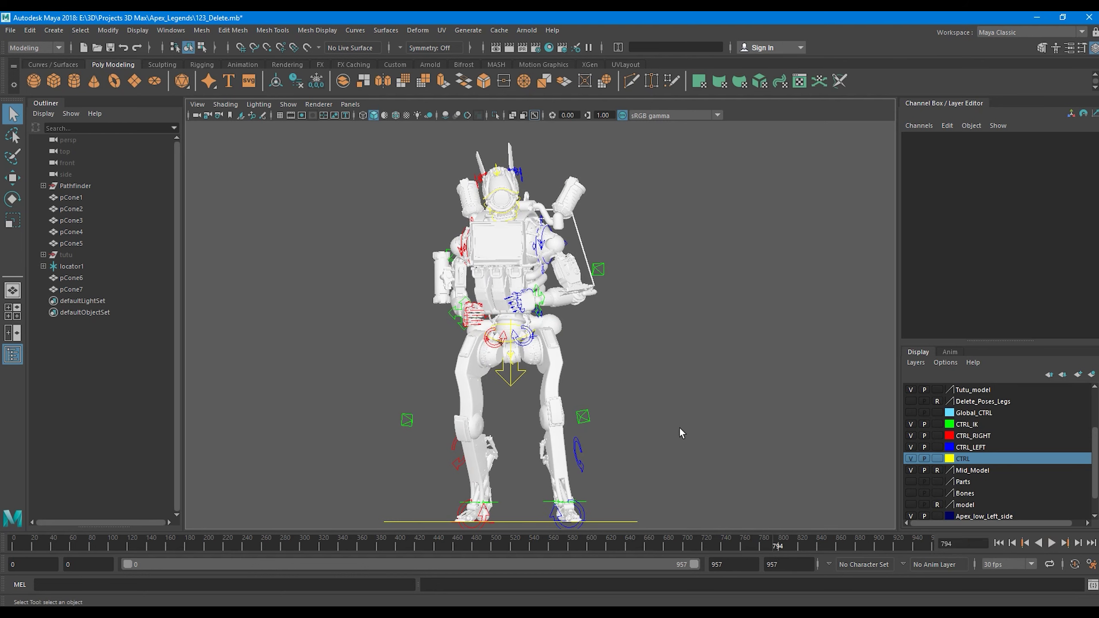
- Replay the earlier head shake from frame 762 through 775–793, ending at frame 788
drag(777, 543, 745, 543)
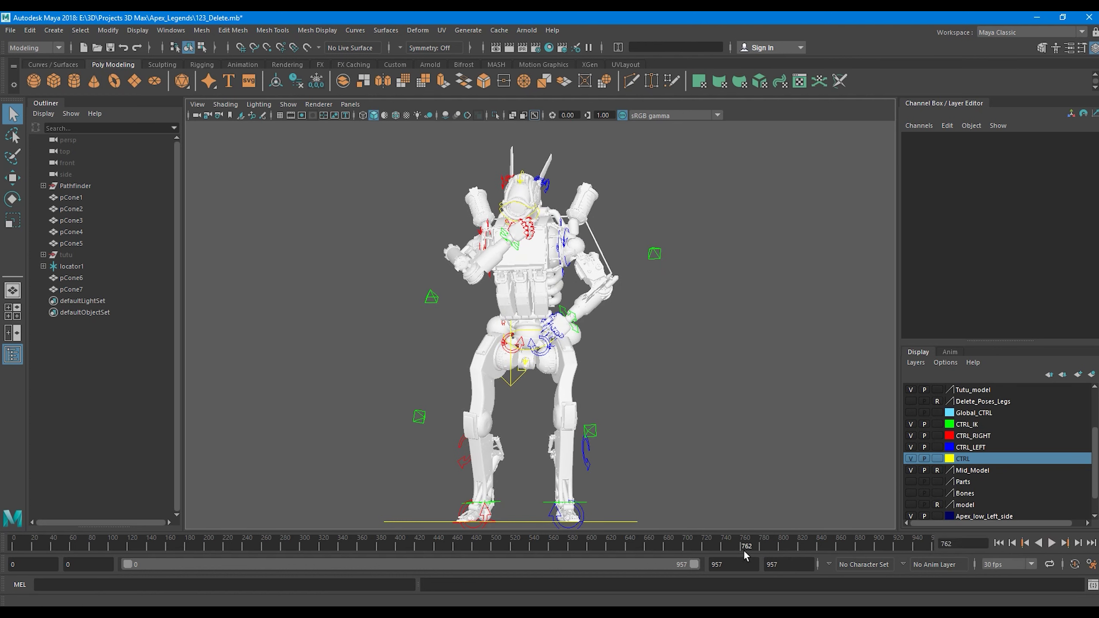
key(alt+v)
drag(761, 548, 738, 546)
click(1050, 544)
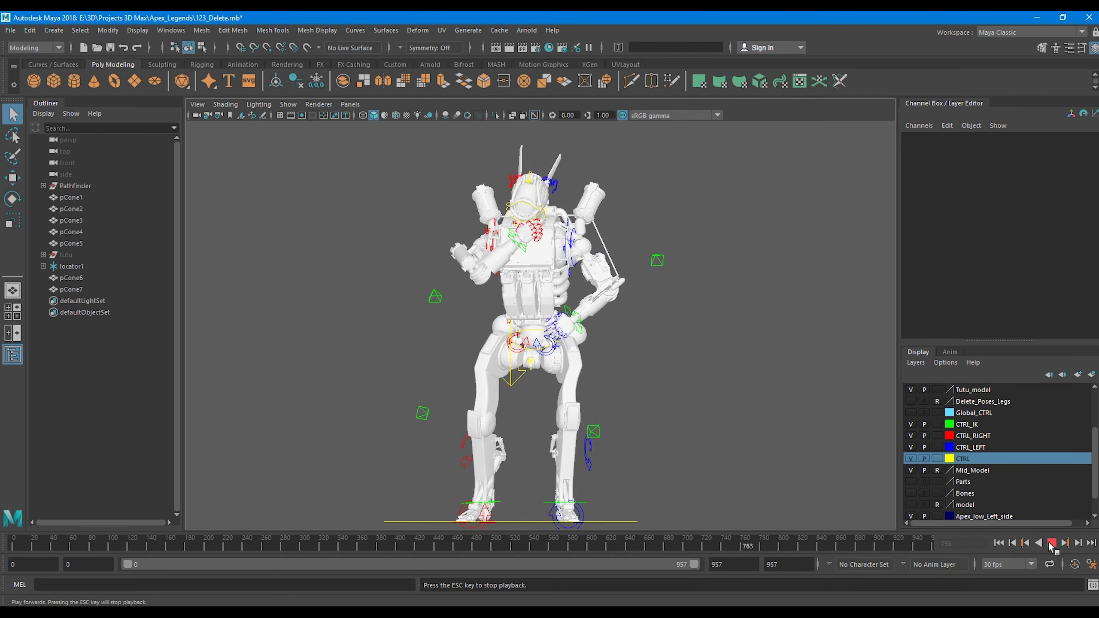
click(1050, 544)
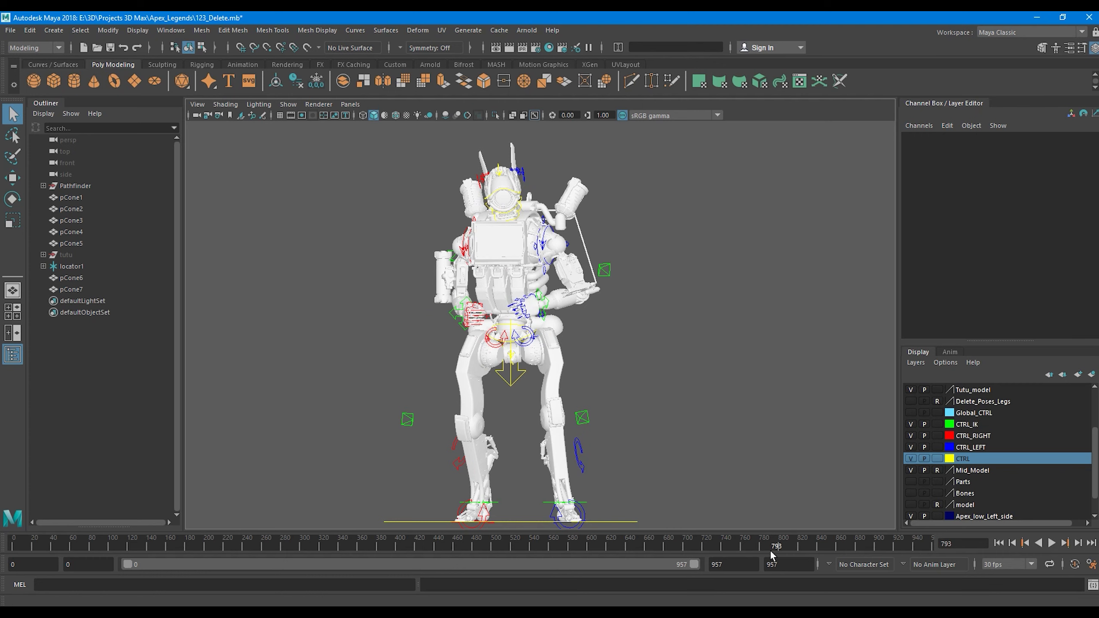
click(746, 543)
key(alt+v)
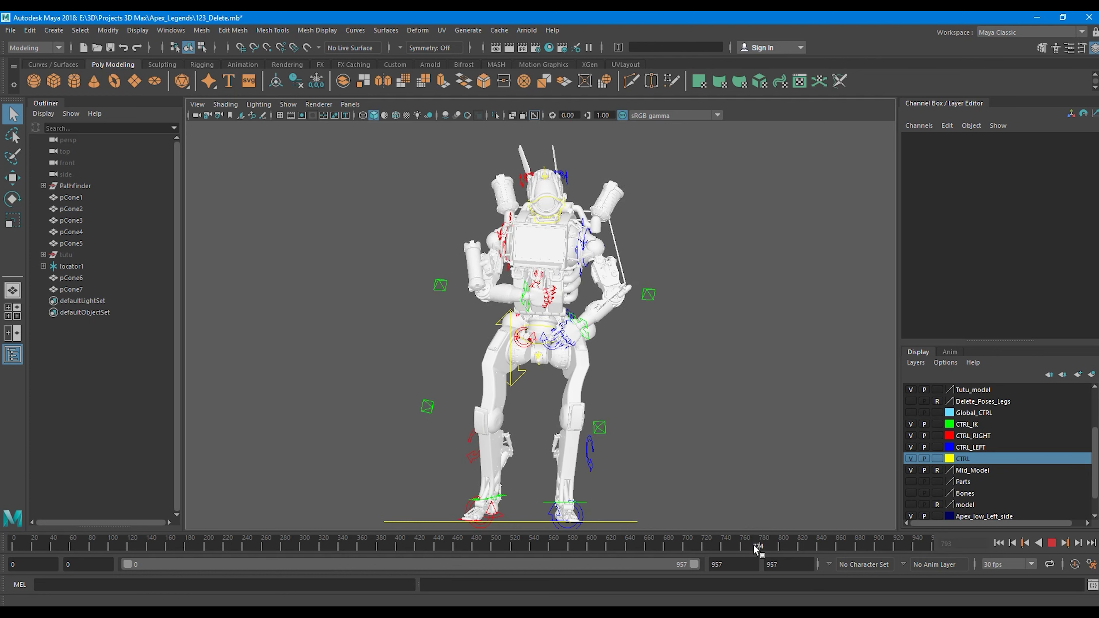
key(alt+v)
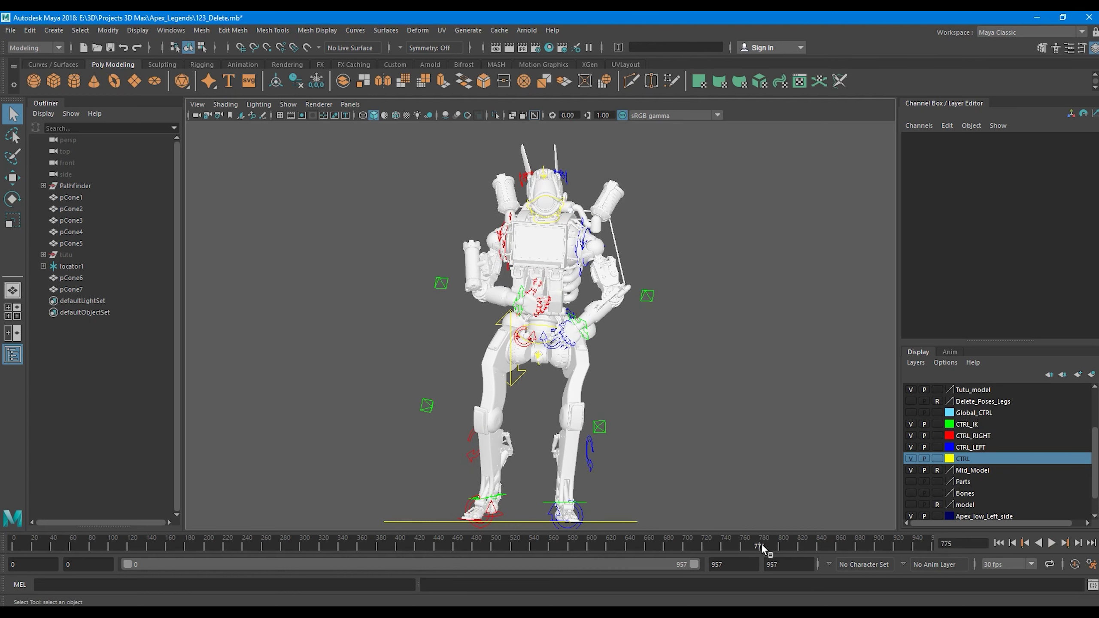
key(alt+v)
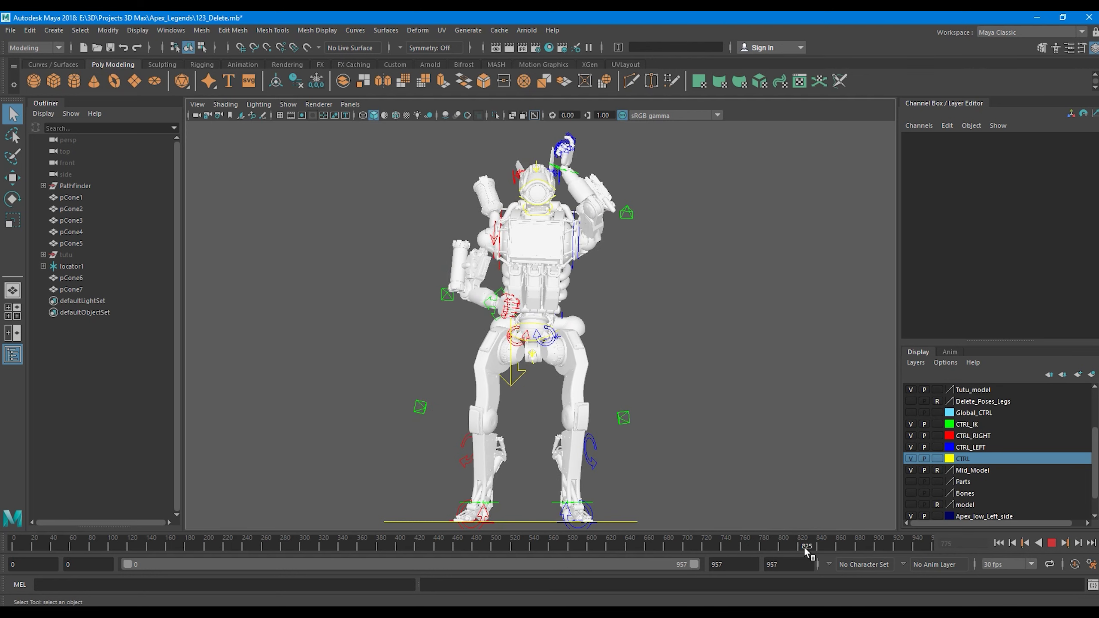
click(739, 549)
key(alt+v)
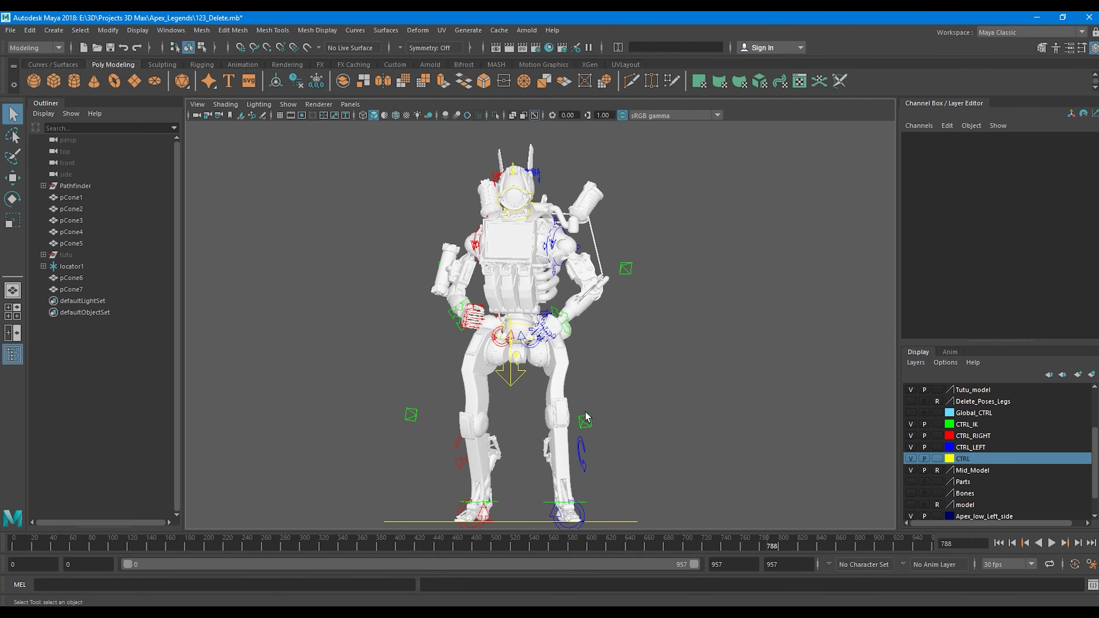
click(10, 30)
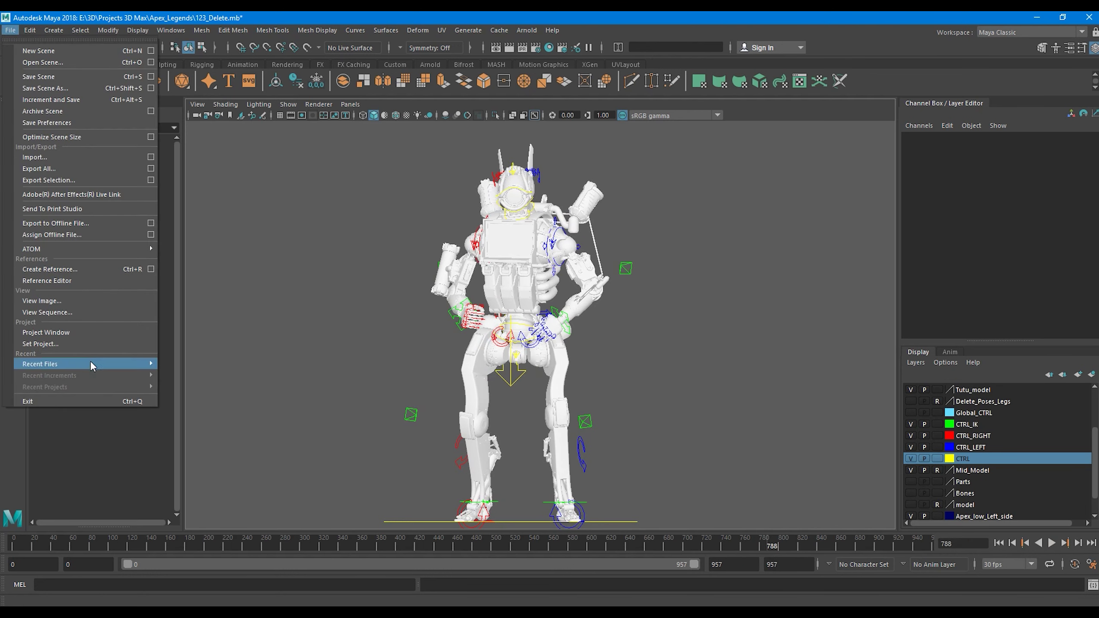
- Reload the revised 123(3)_Delete.mb without saving and scrub to frame 768
mouse_move(90, 363)
click(303, 375)
click(565, 319)
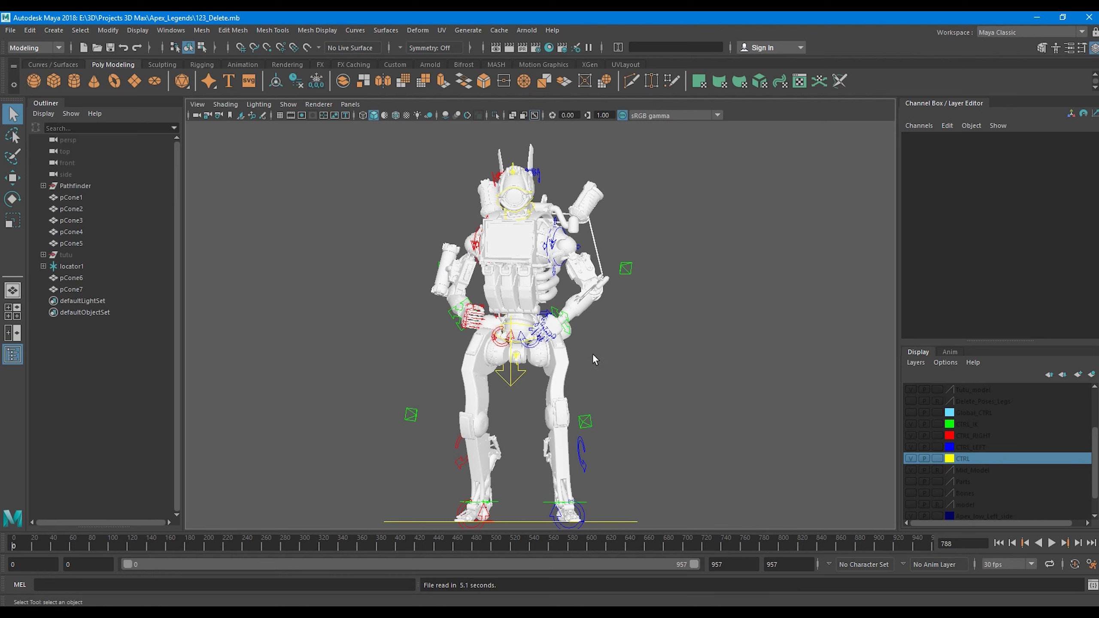
mouse_move(697, 544)
mouse_down()
mouse_move(749, 548)
mouse_move(730, 547)
mouse_up()
click(1051, 543)
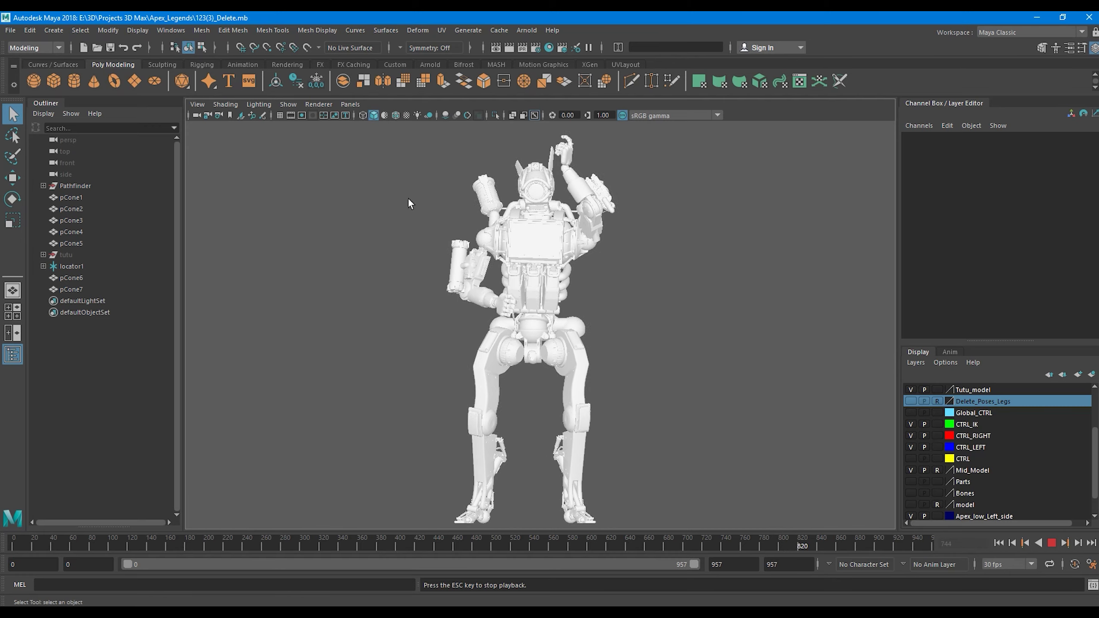
click(740, 545)
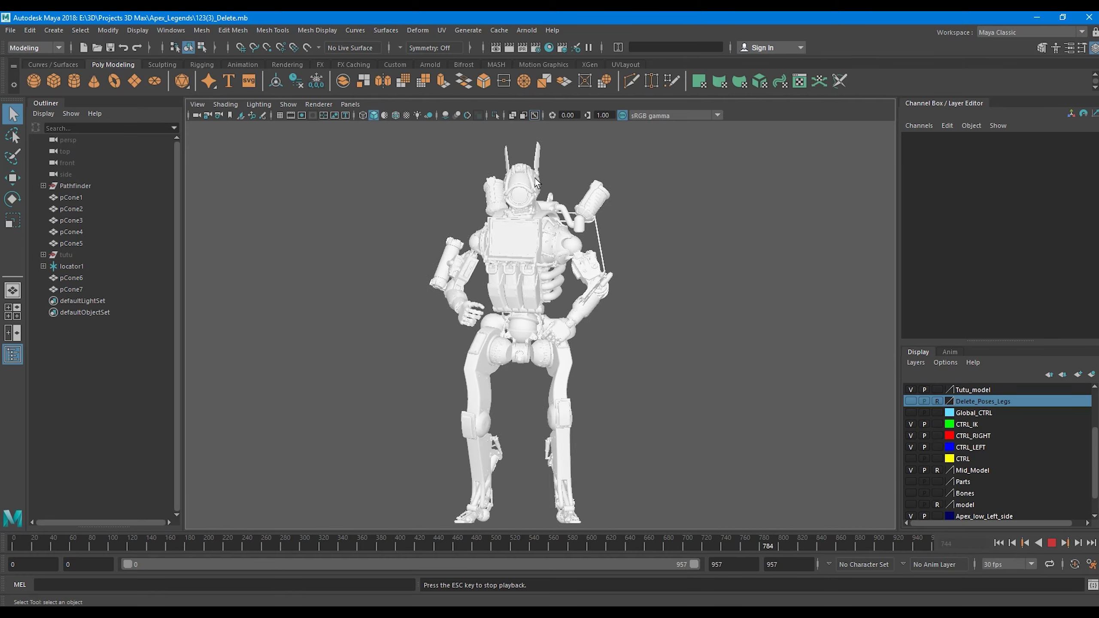
click(711, 541)
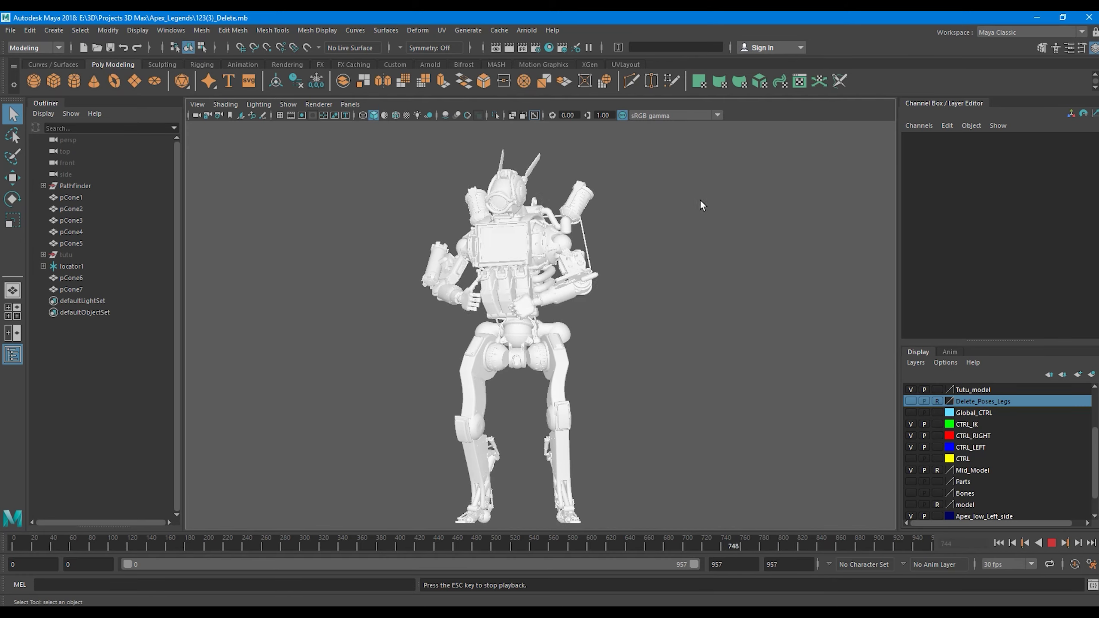
click(1050, 544)
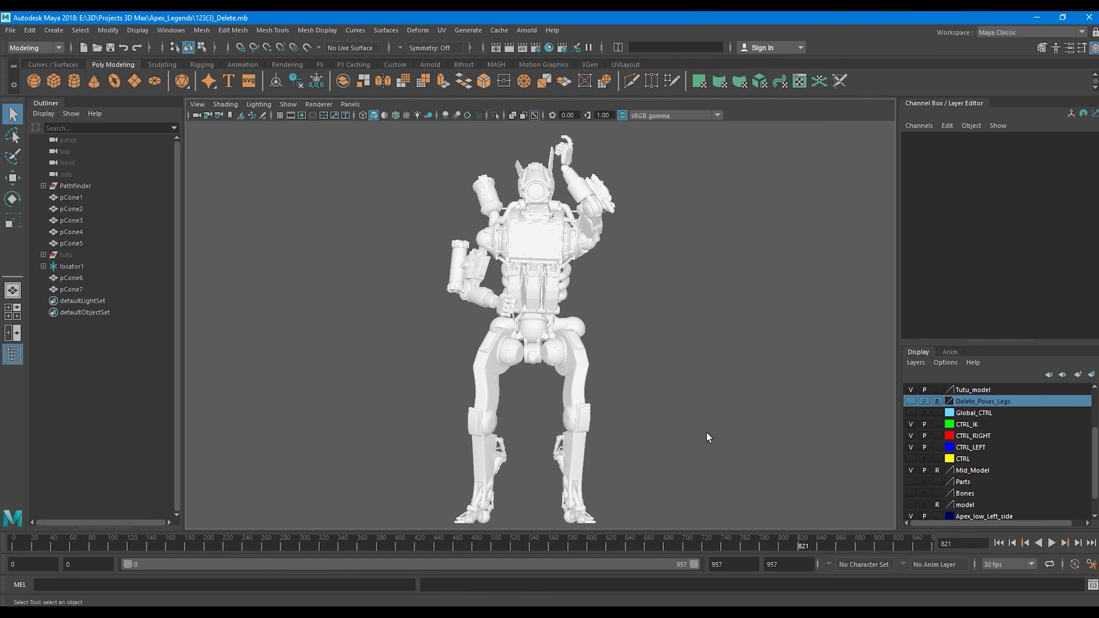